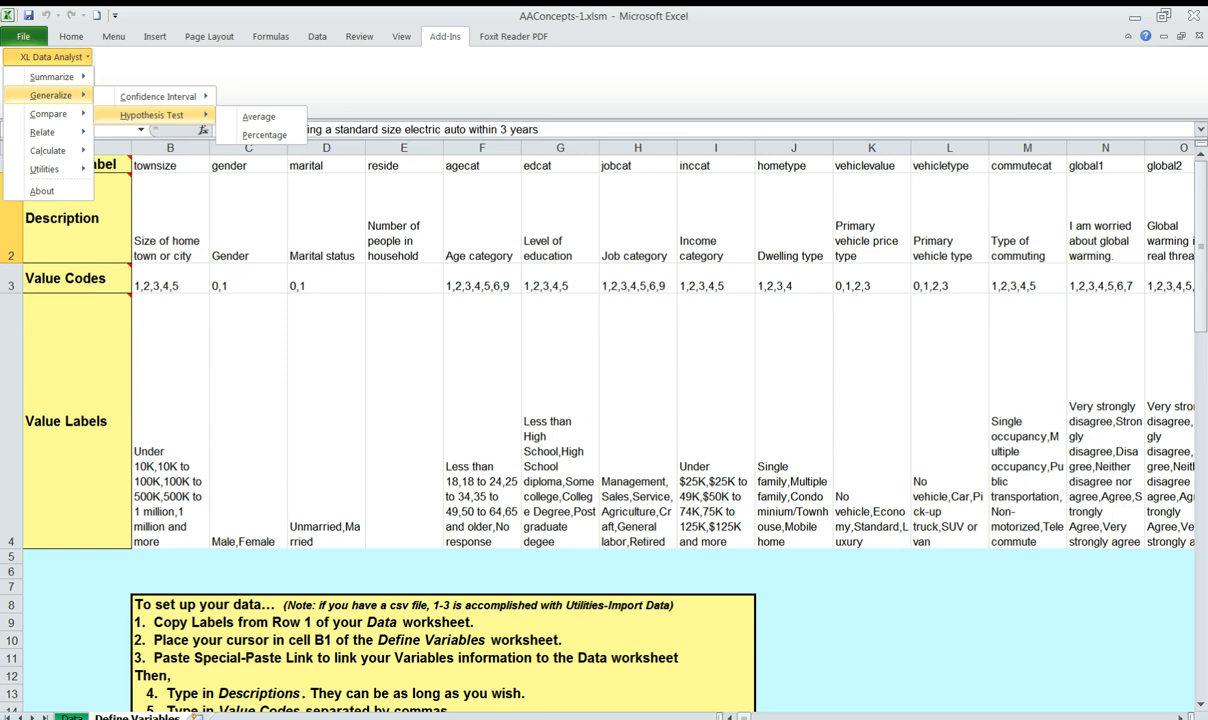
Run an XL Data Analyst average hypothesis test on Number of people in household with a hypothesized average of 3
left_click(402, 220)
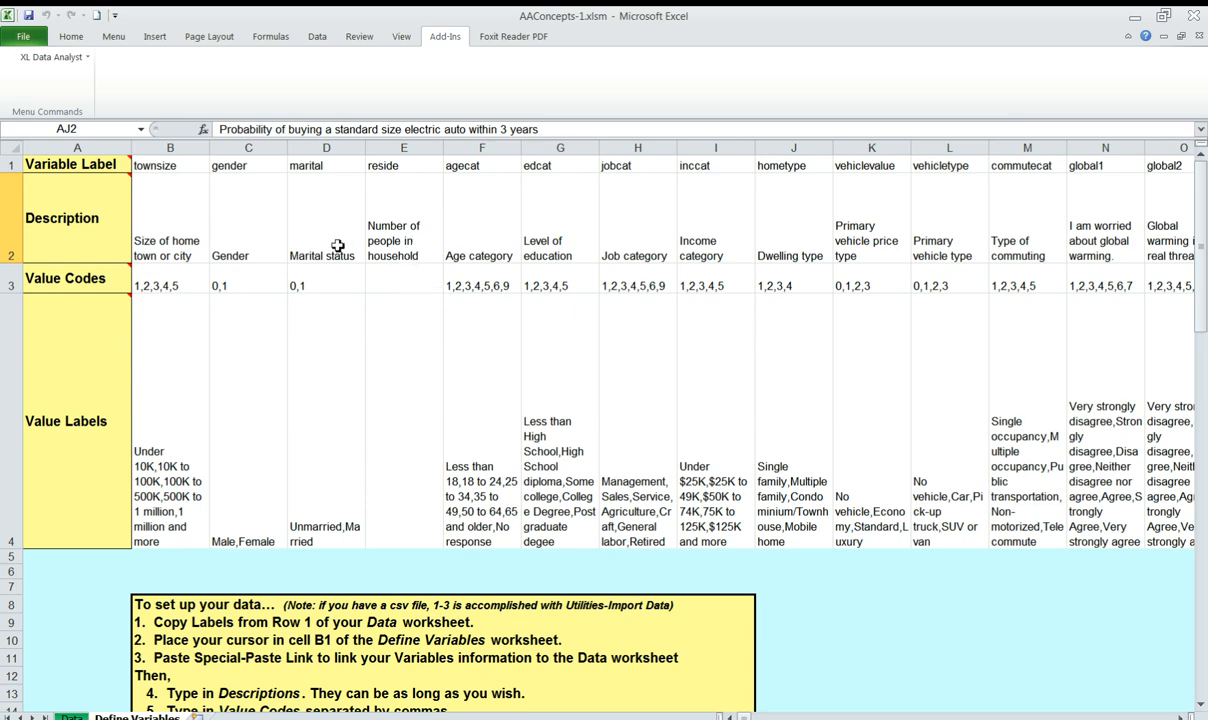
left_click(80, 57)
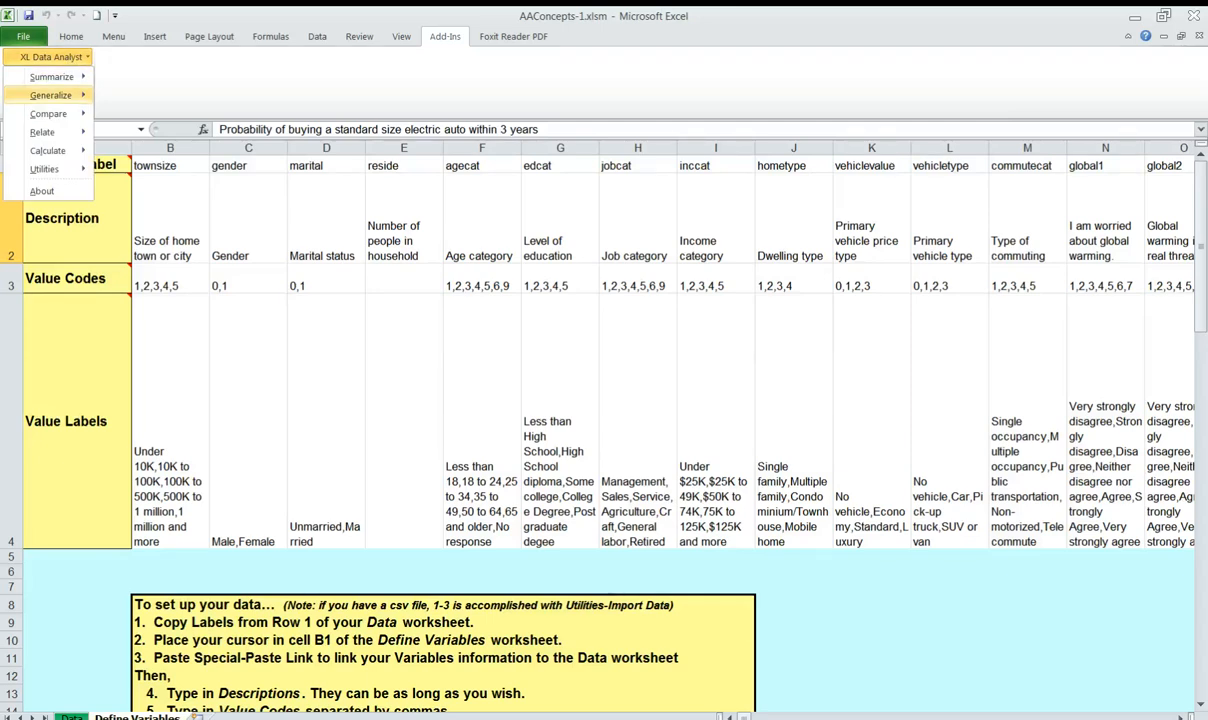
mouse_move(50, 95)
mouse_move(150, 115)
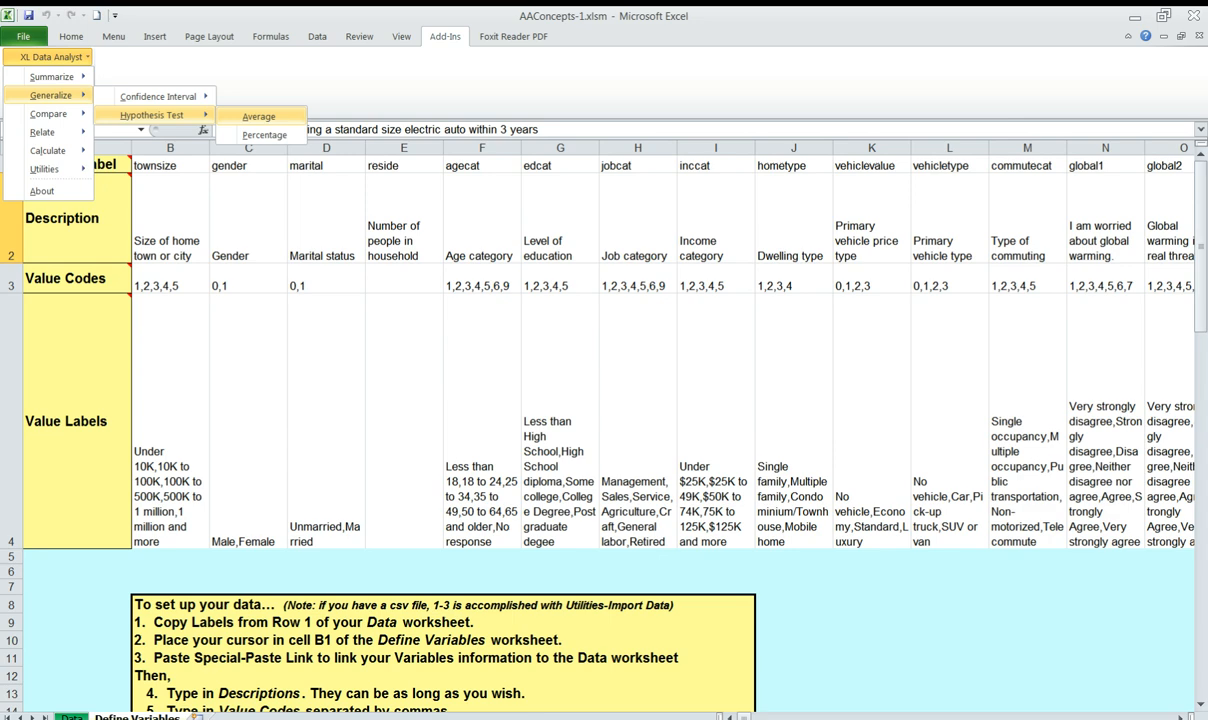
left_click(258, 117)
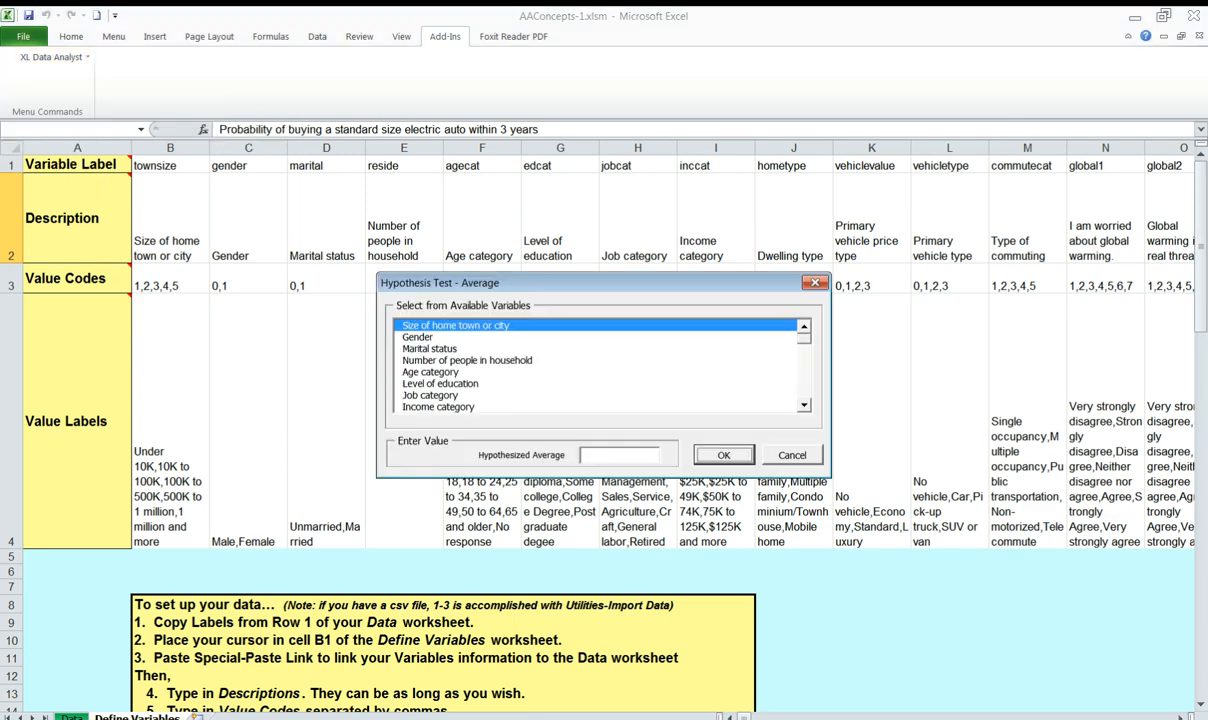
left_click(467, 360)
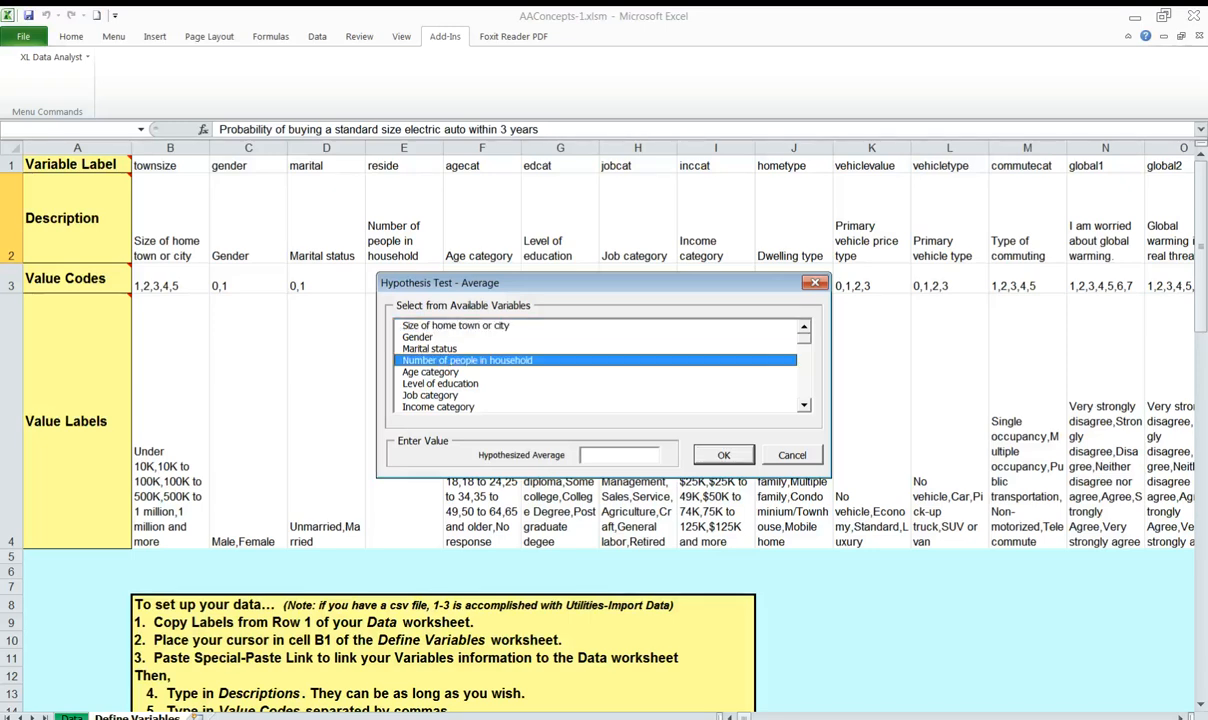
left_click(597, 455)
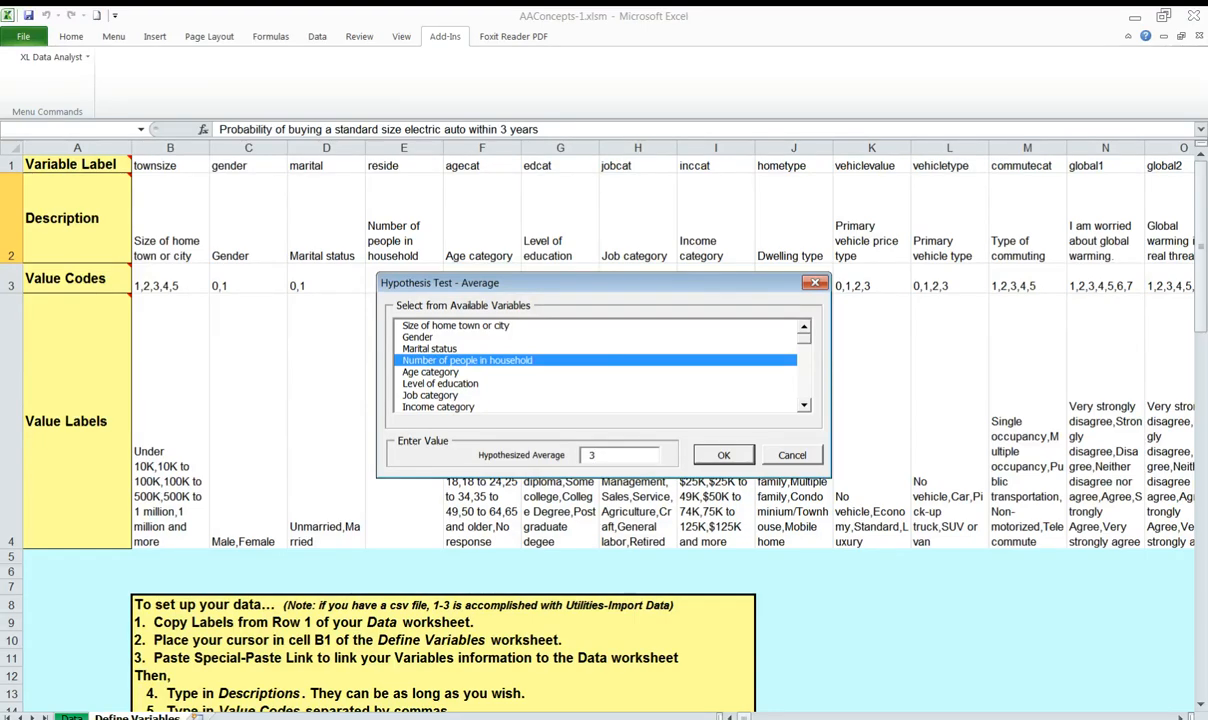
key("Tab")
left_click(720, 453)
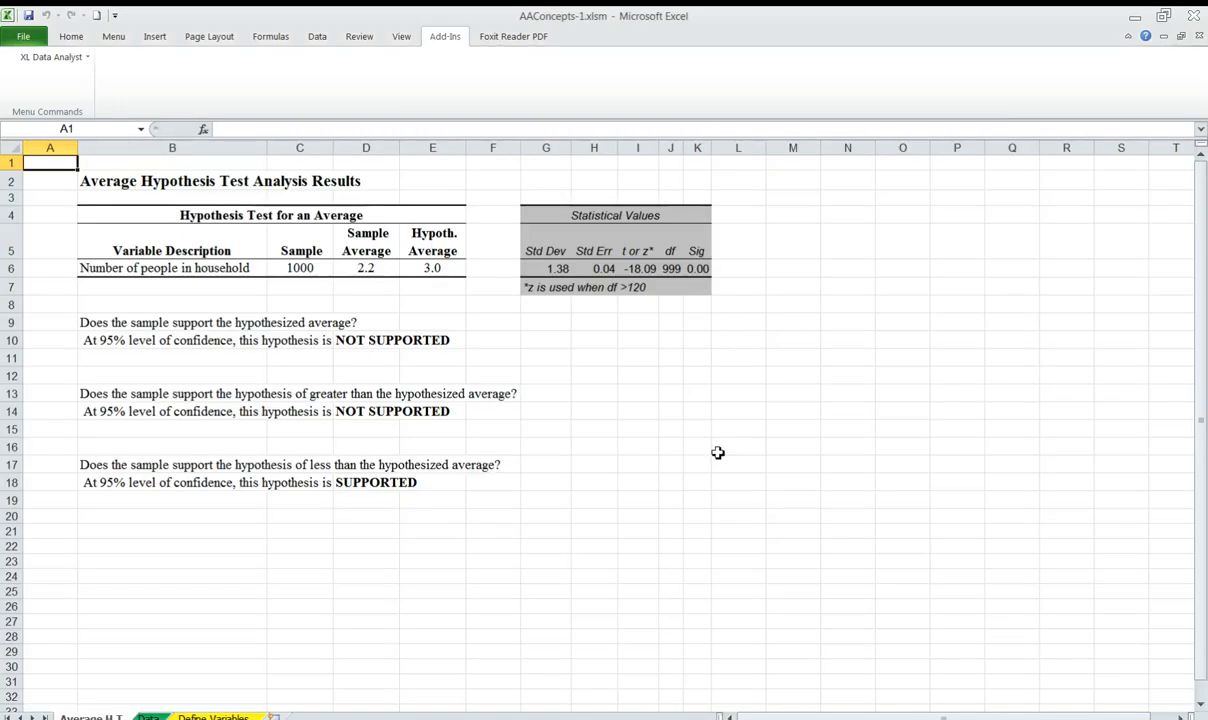
Examine the household-size test results, comparing the sample and hypothesized averages and reading whether the hypothesized average is supported
left_click(1187, 718)
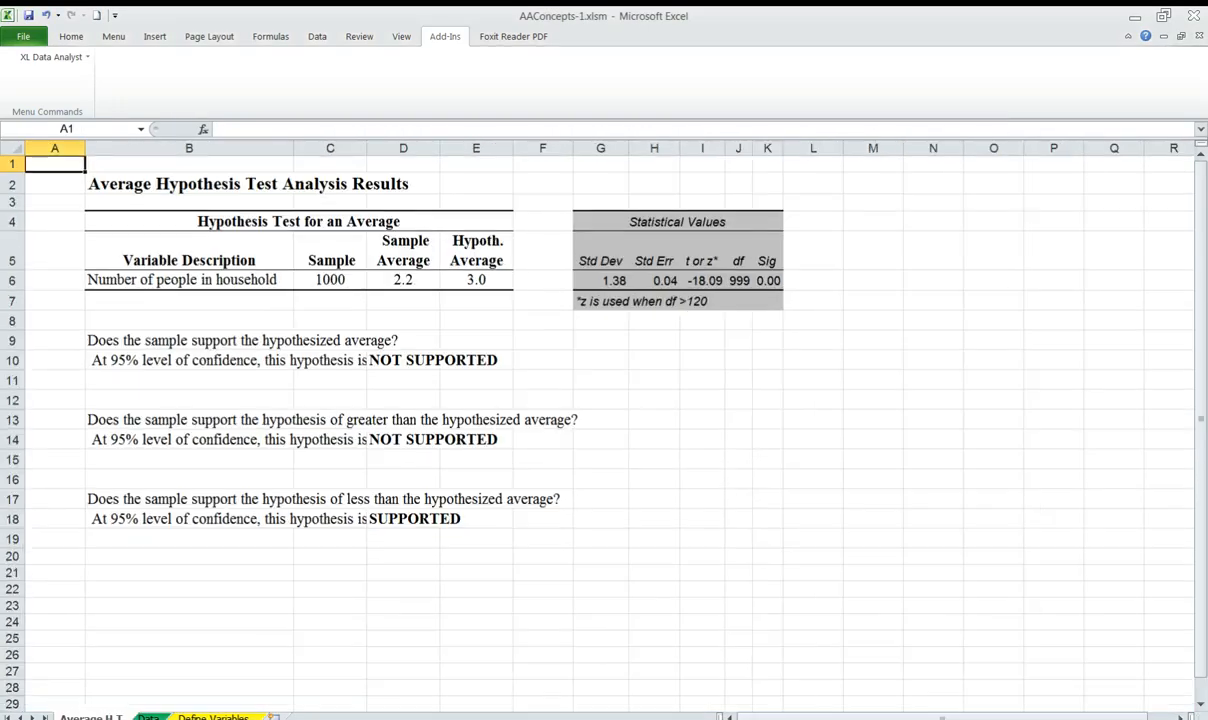
left_click(1187, 718)
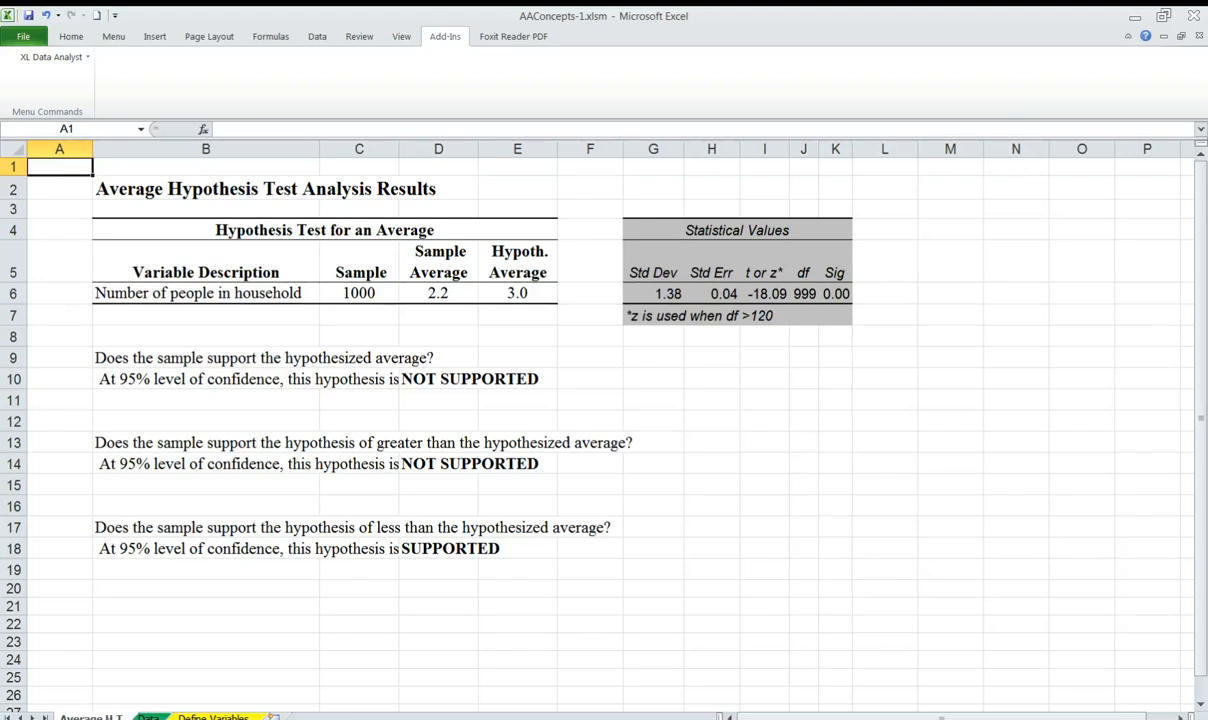
left_click(1187, 718)
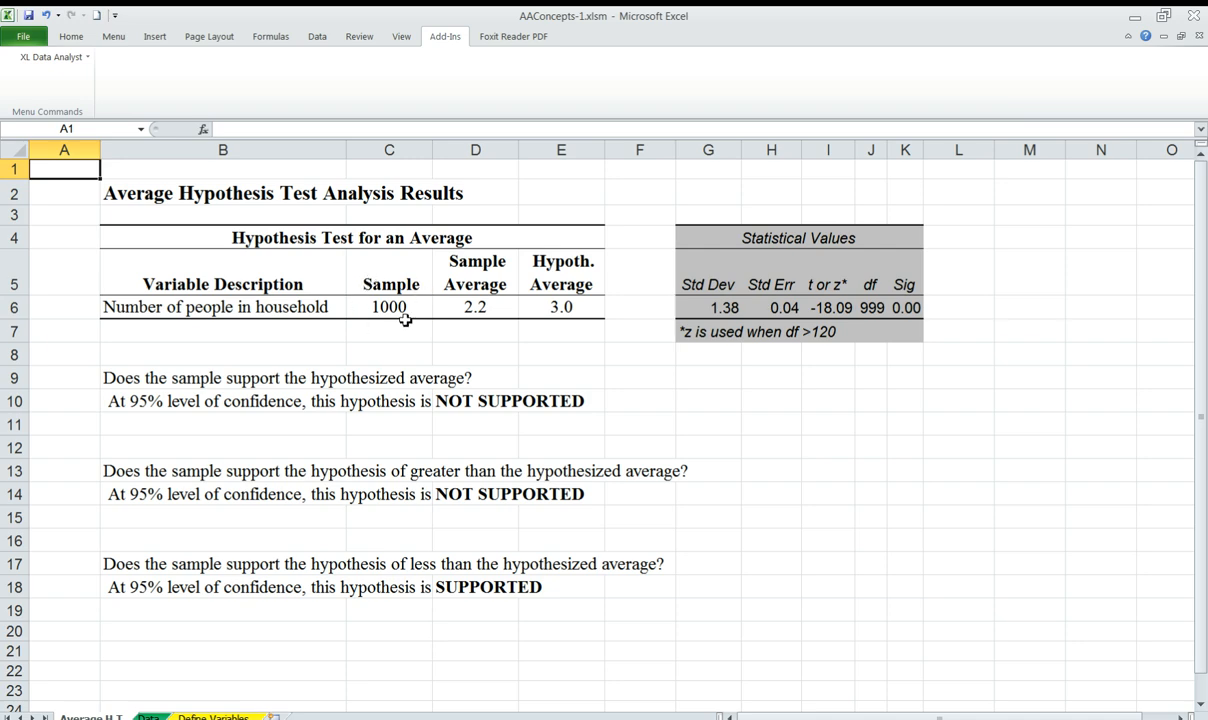
left_click(562, 307)
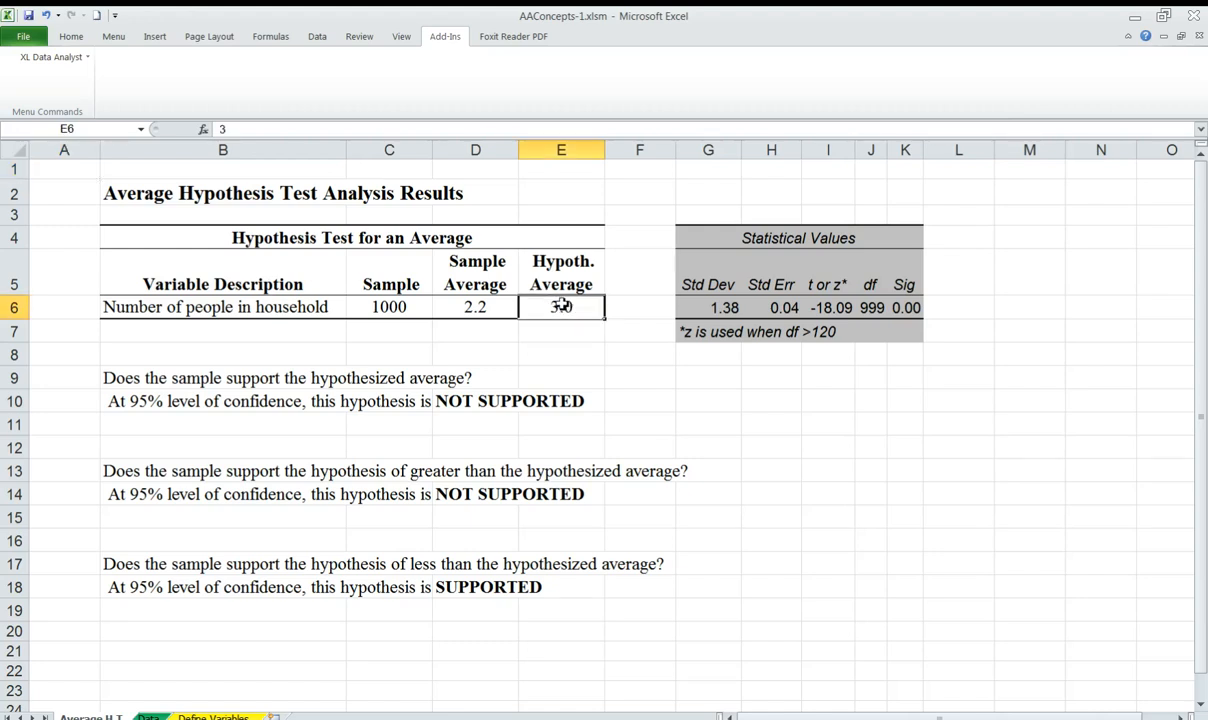
left_click(470, 308)
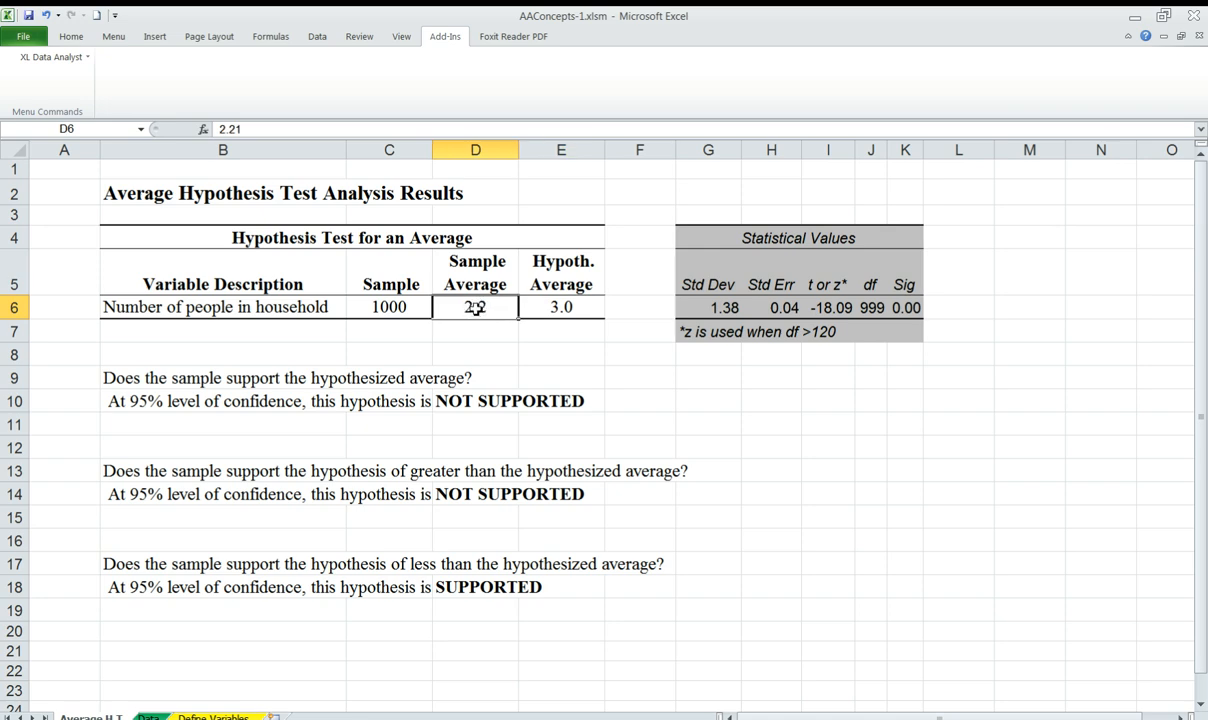
left_click(401, 307)
left_click(452, 302)
left_click(300, 376)
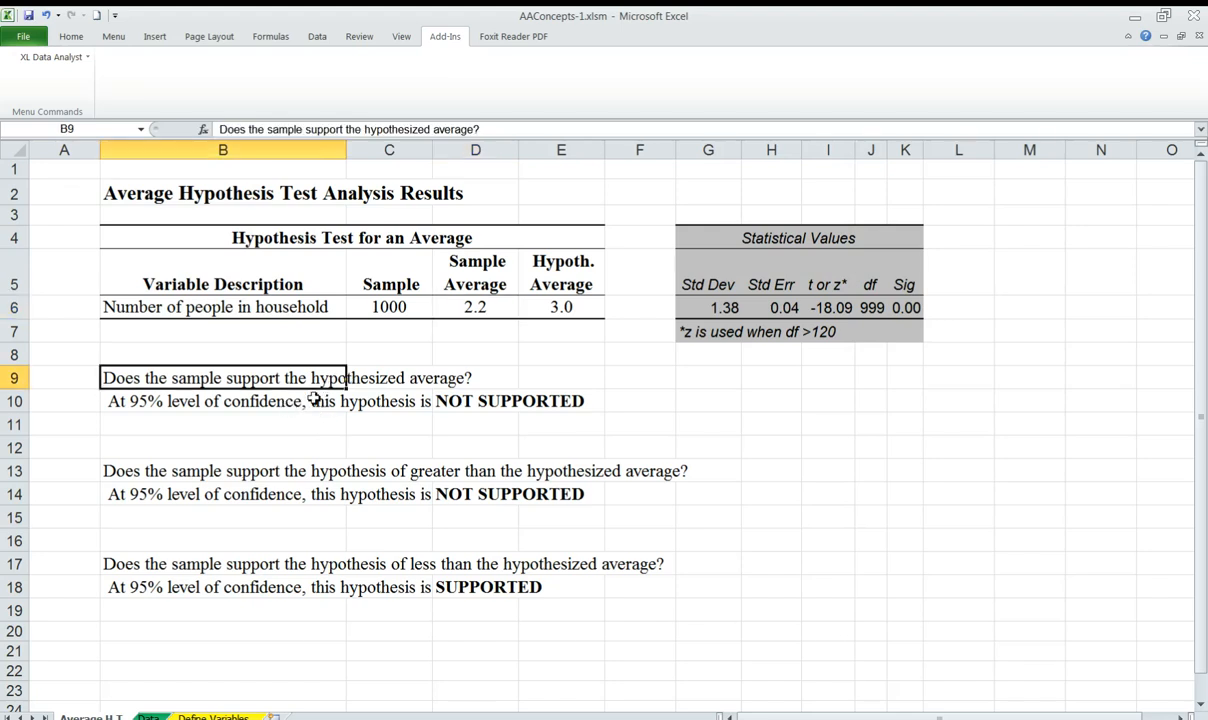
left_click(256, 399)
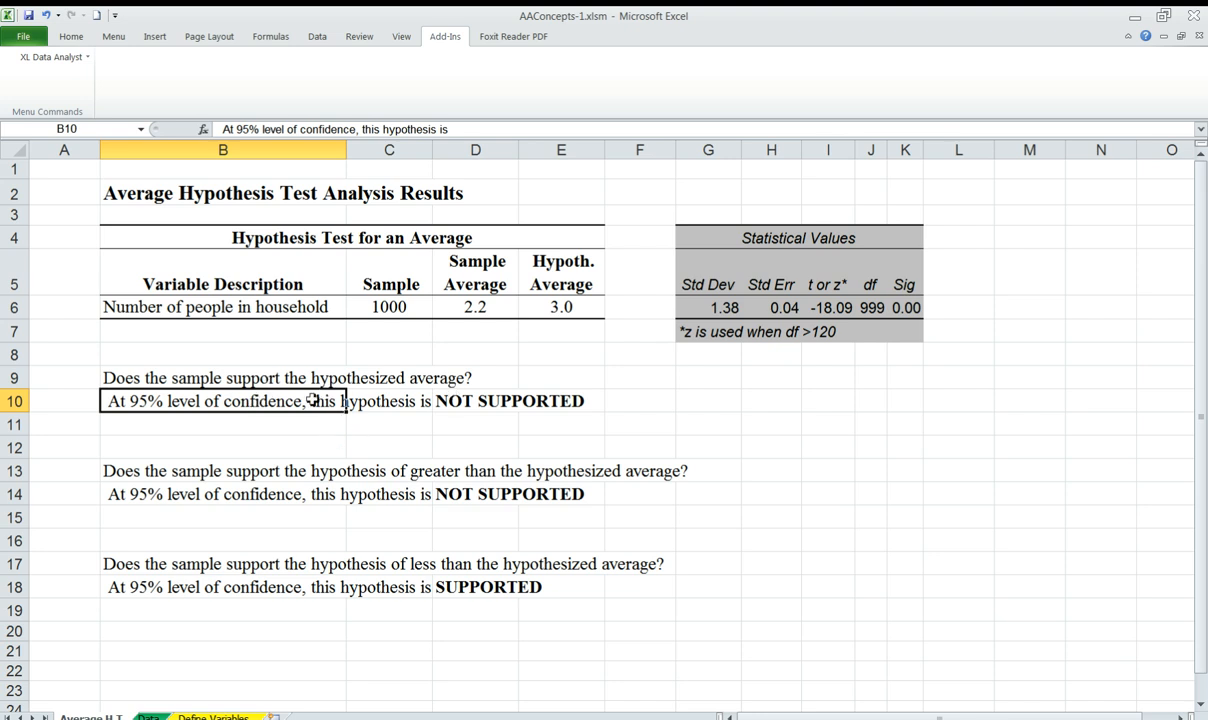
left_click_drag(130, 377, 492, 403)
left_click(290, 440)
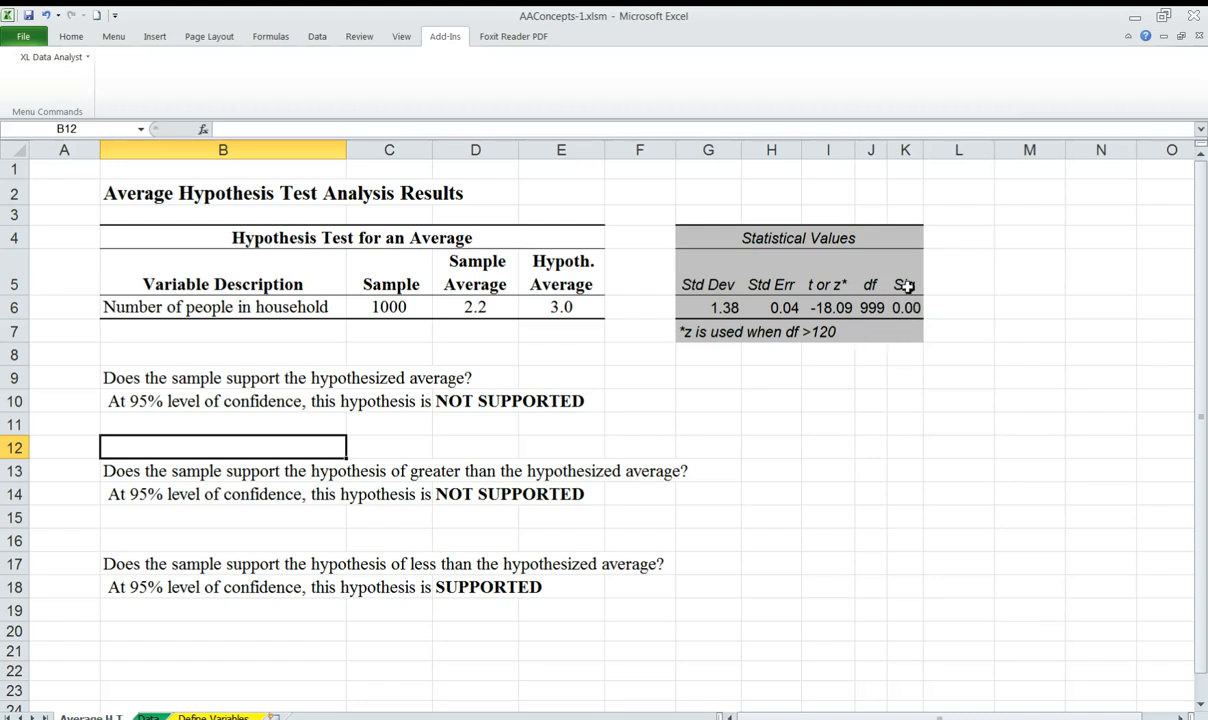
Color the Sig heading and its value red in the Statistical Values table of the household-size test
left_click_drag(904, 287, 912, 304)
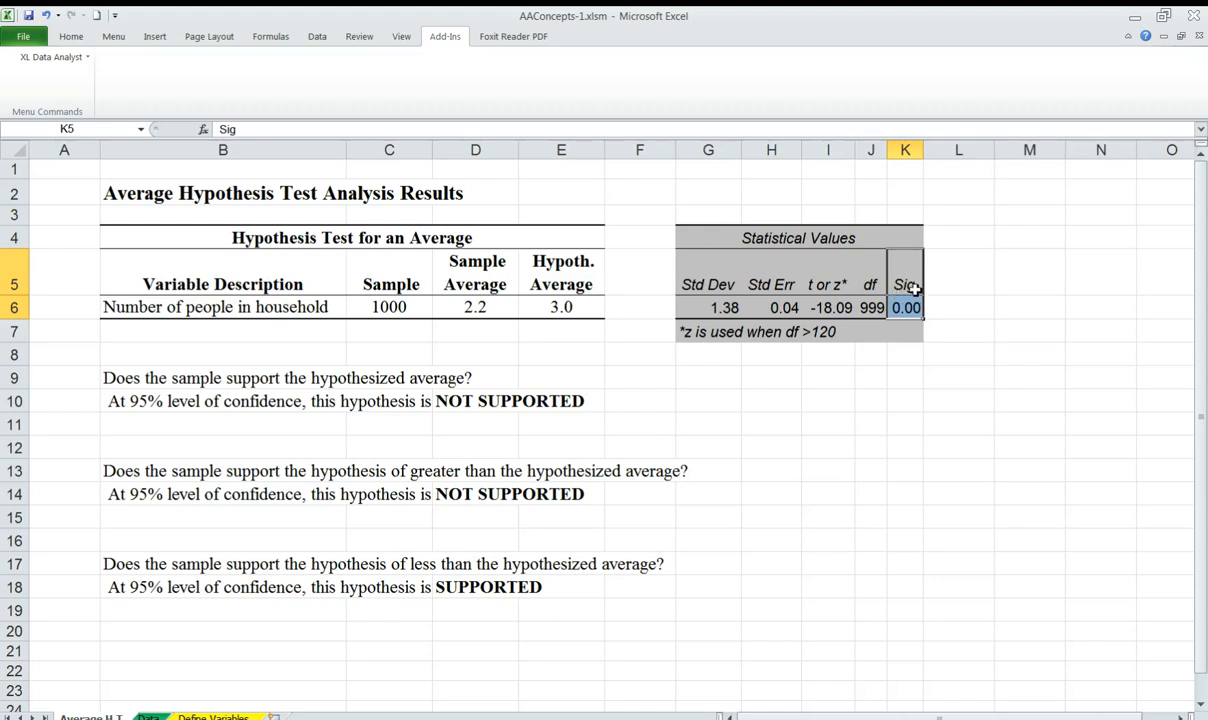
left_click(71, 36)
left_click(258, 88)
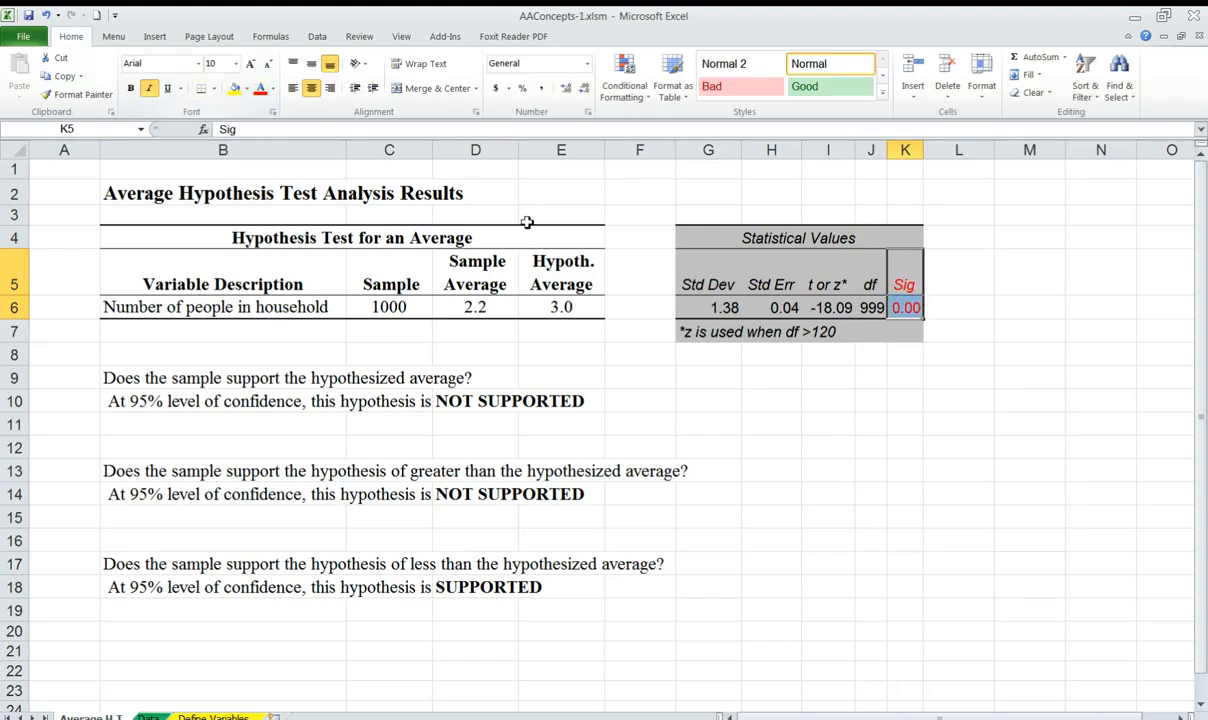
left_click(445, 36)
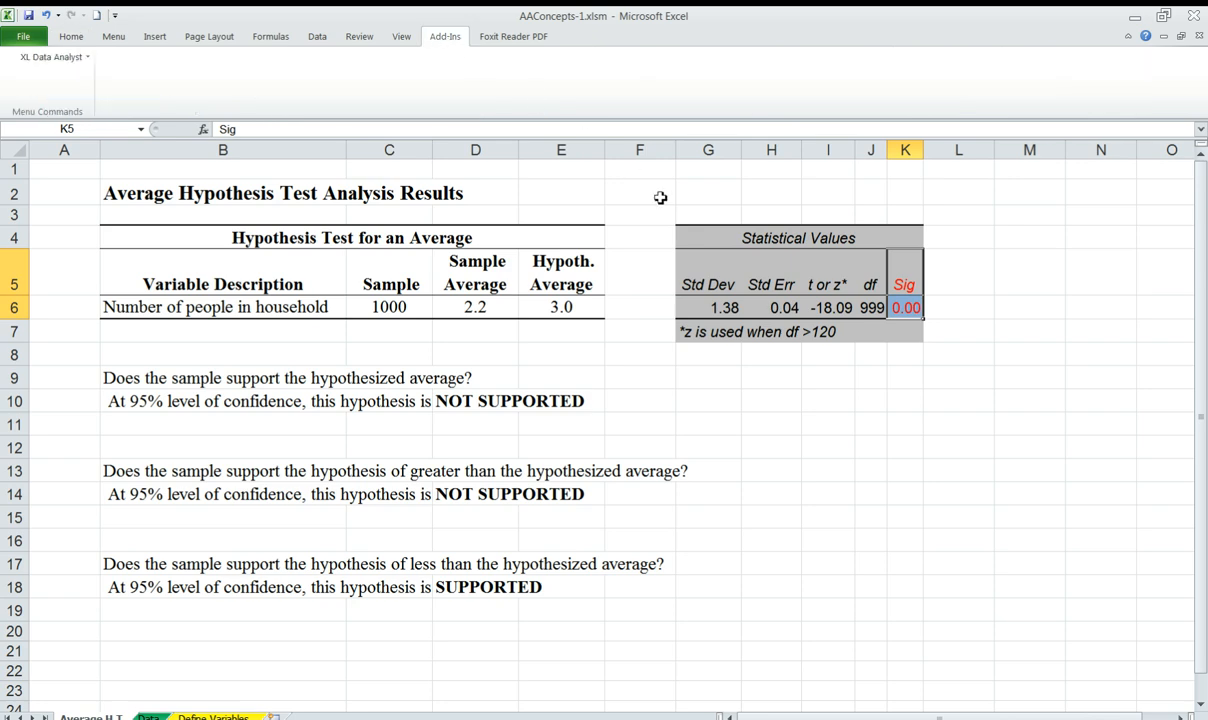
left_click(957, 343)
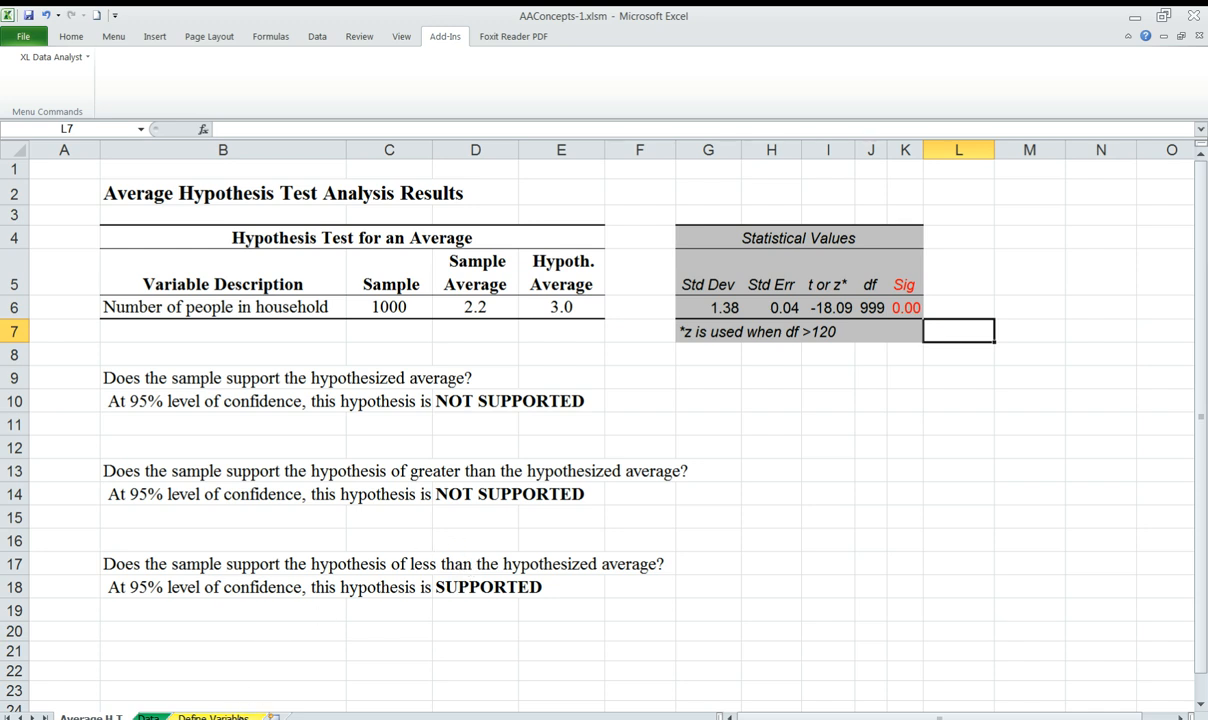
From the Define Variables sheet, run an average hypothesis test on Probability of buying a standard size electric auto within 3 years, with hypothesized average 30
left_click(213, 716)
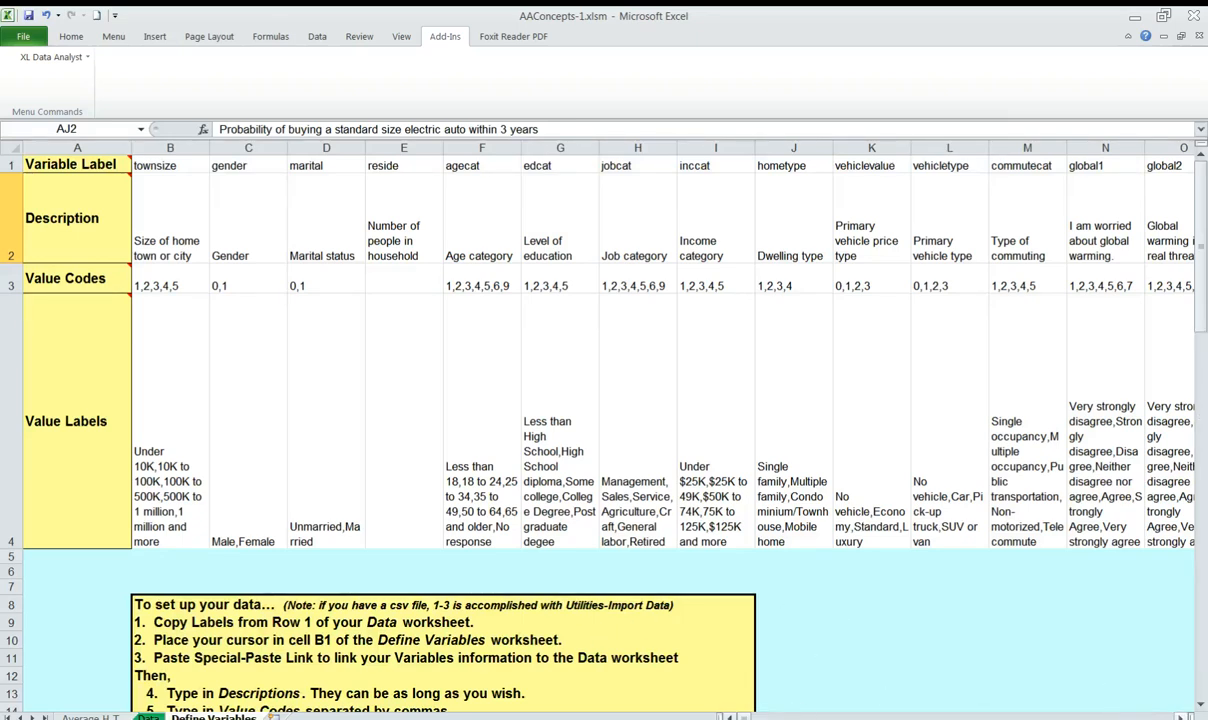
left_click(1181, 717)
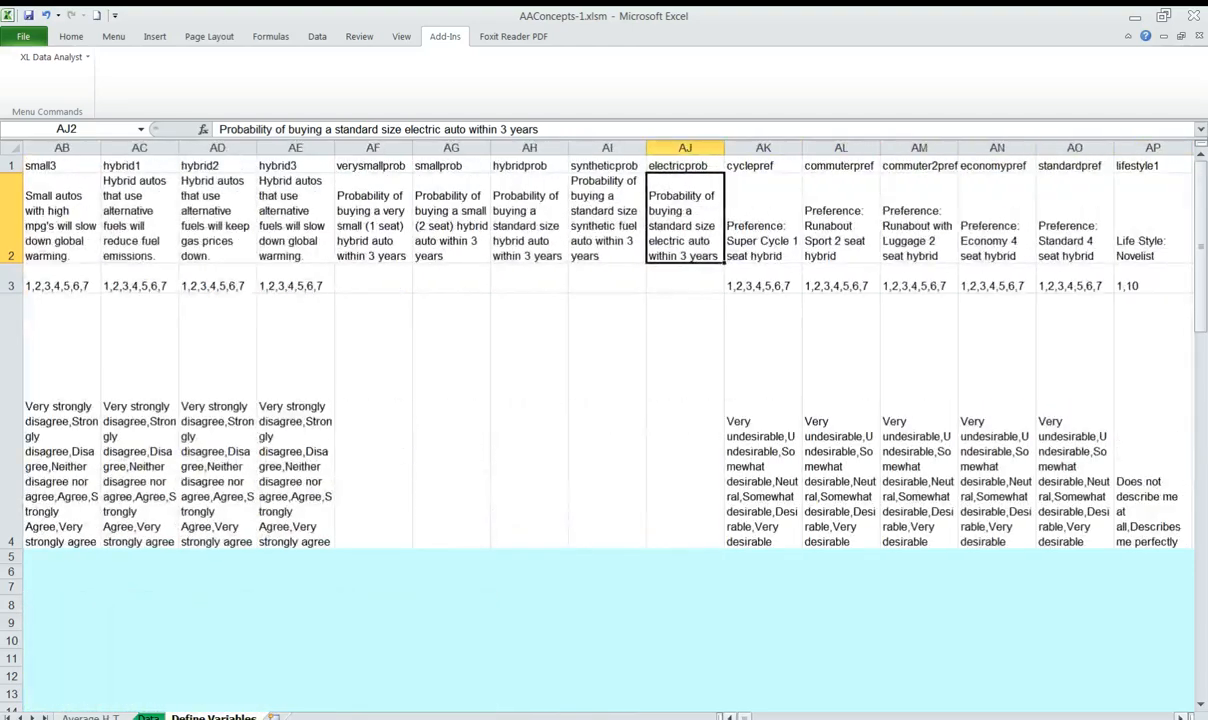
left_click(669, 283)
left_click(669, 236)
left_click(55, 57)
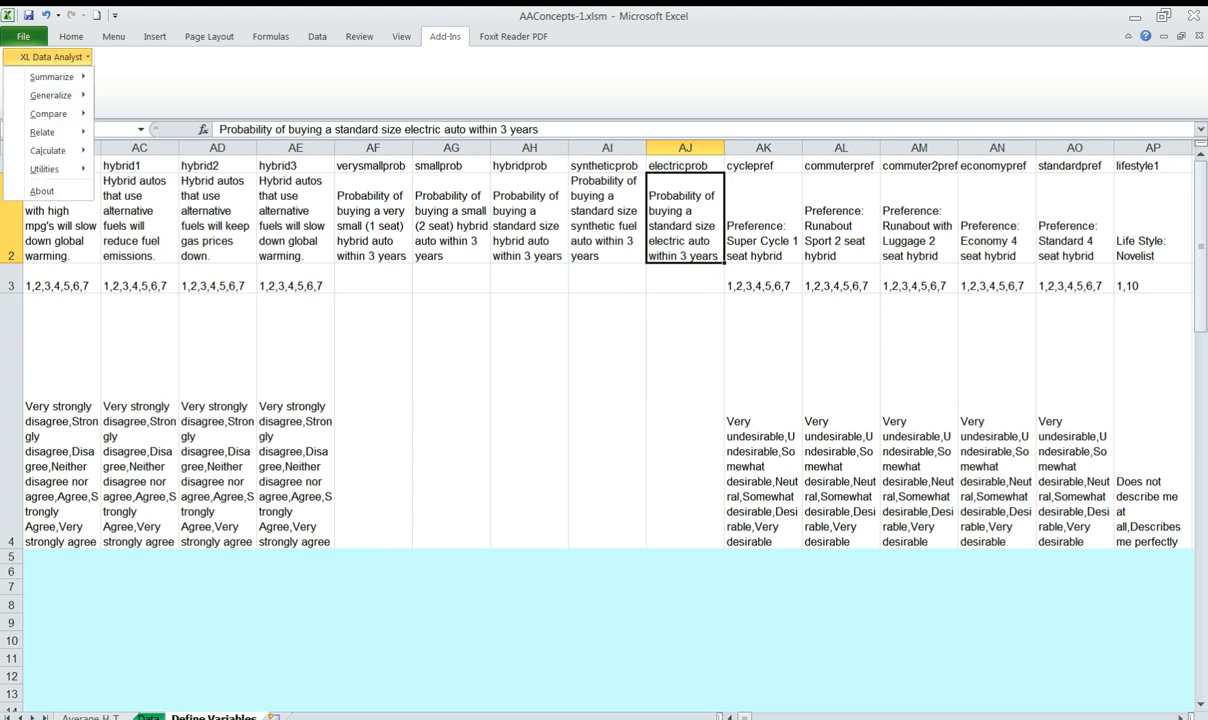
mouse_move(50, 95)
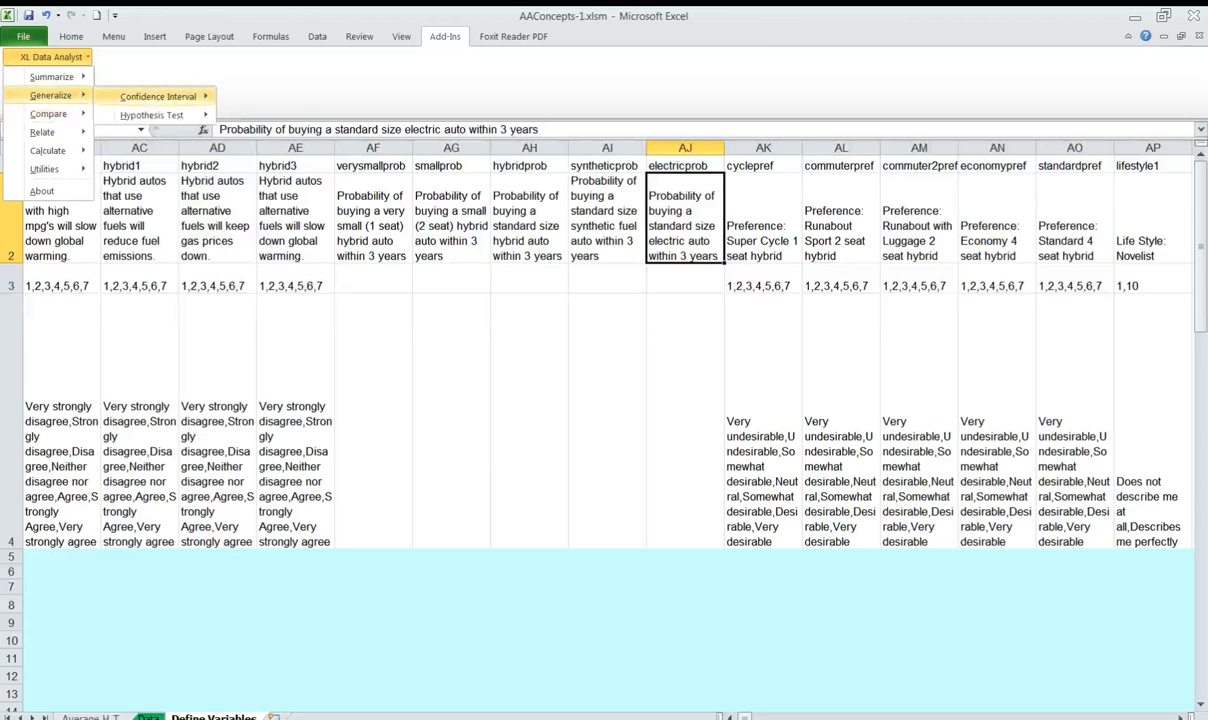
mouse_move(152, 115)
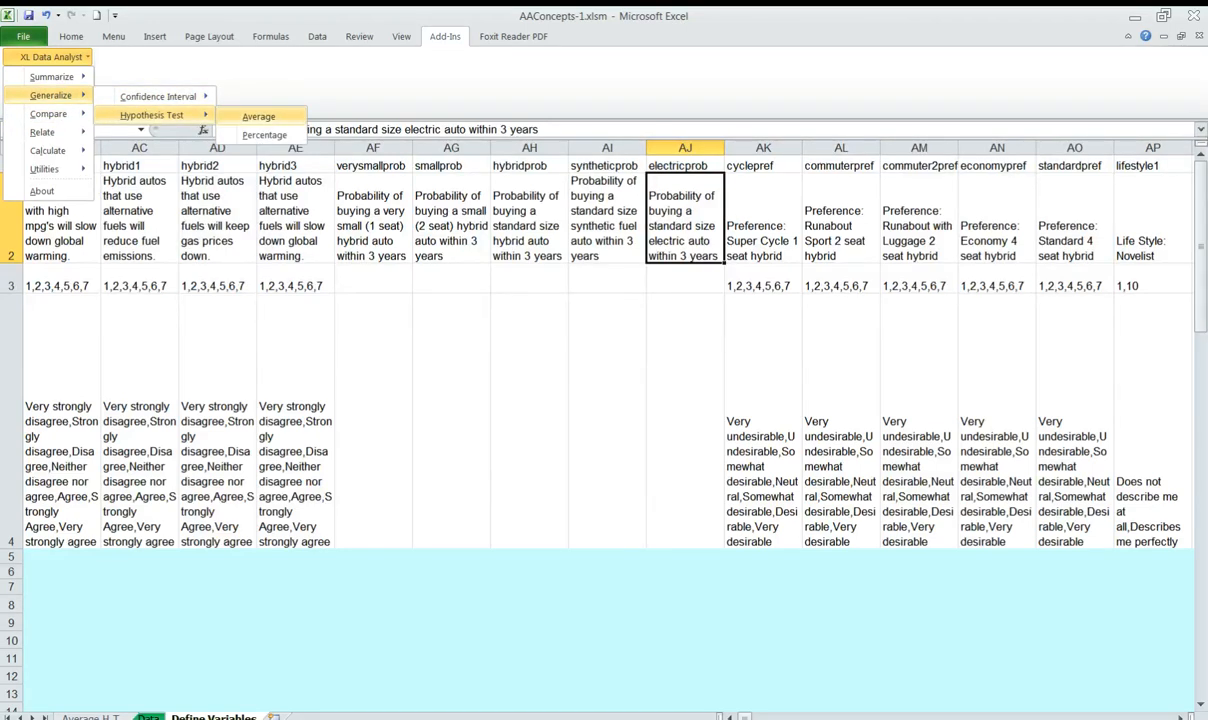
left_click(258, 116)
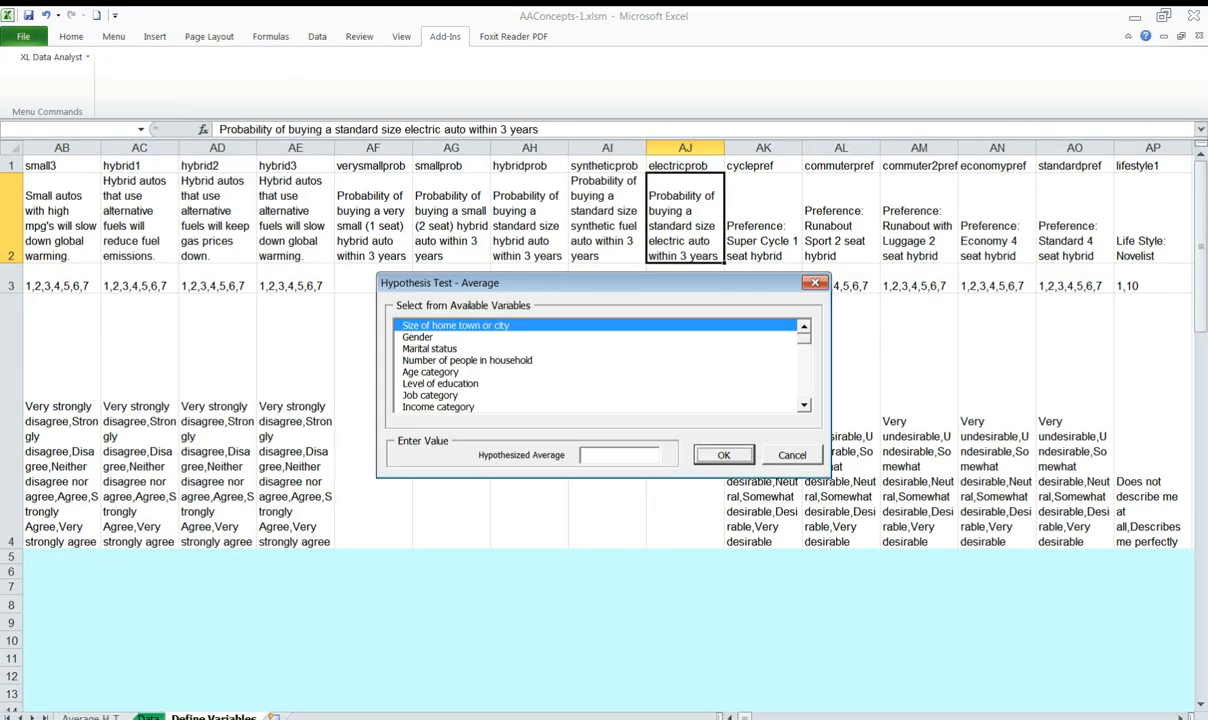
scroll(597, 365, "down", 10)
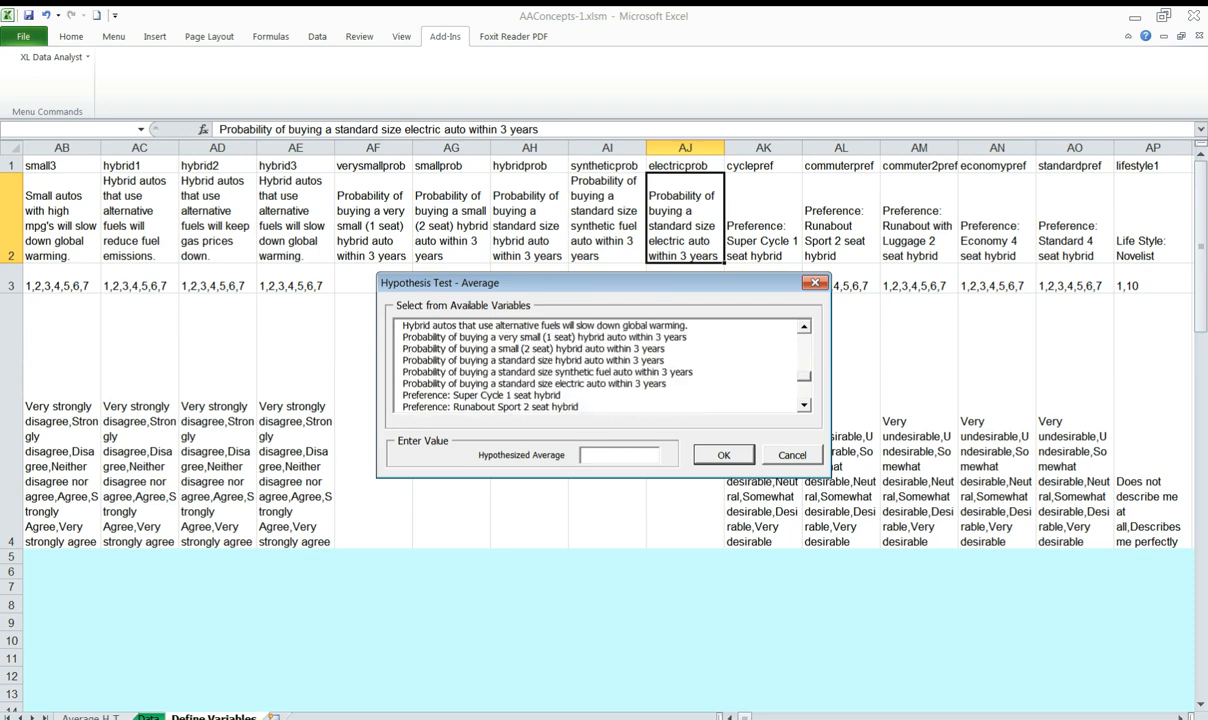
left_click(534, 384)
left_click(608, 455)
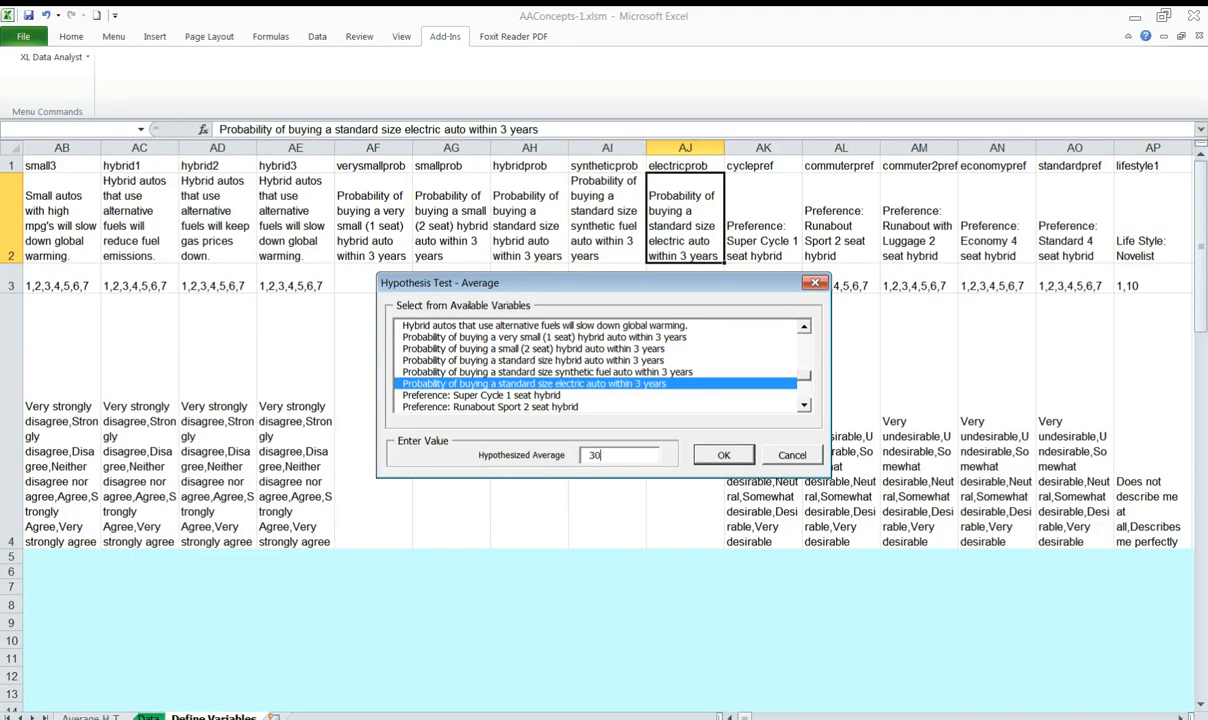
type("30")
key("Return")
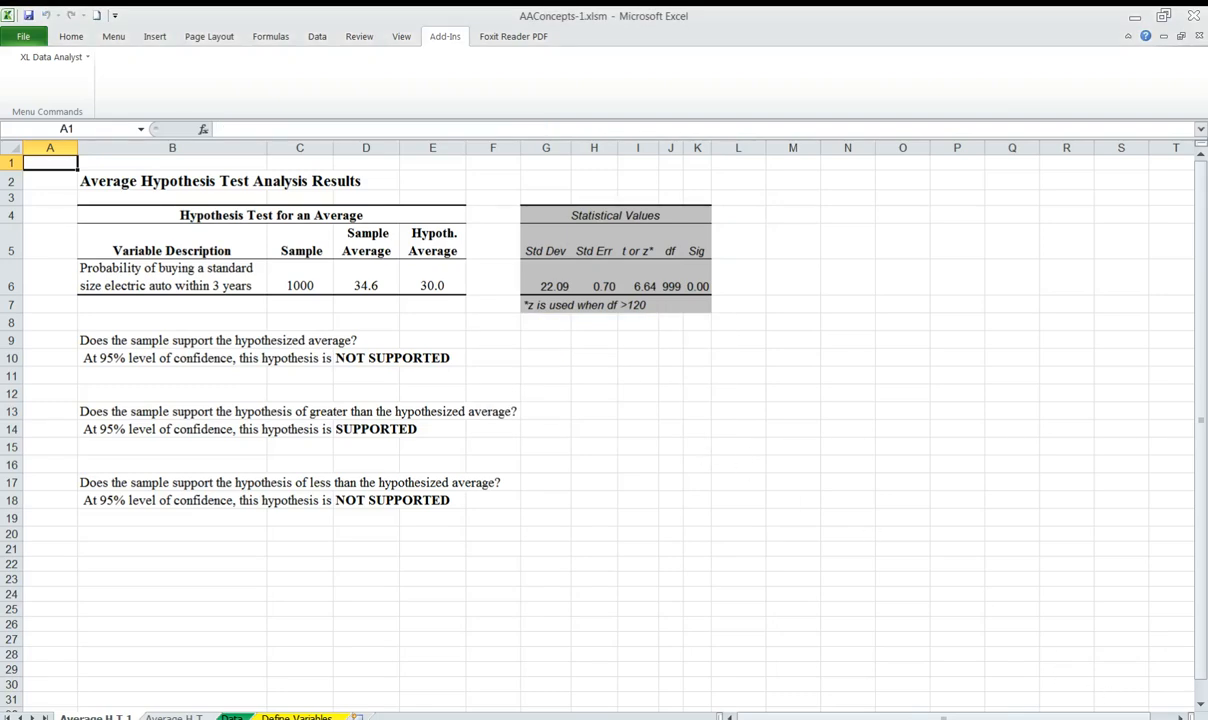
Examine the electric auto test results and select the Sig heading with its value
scroll(553, 493, "up", 3, "ctrl")
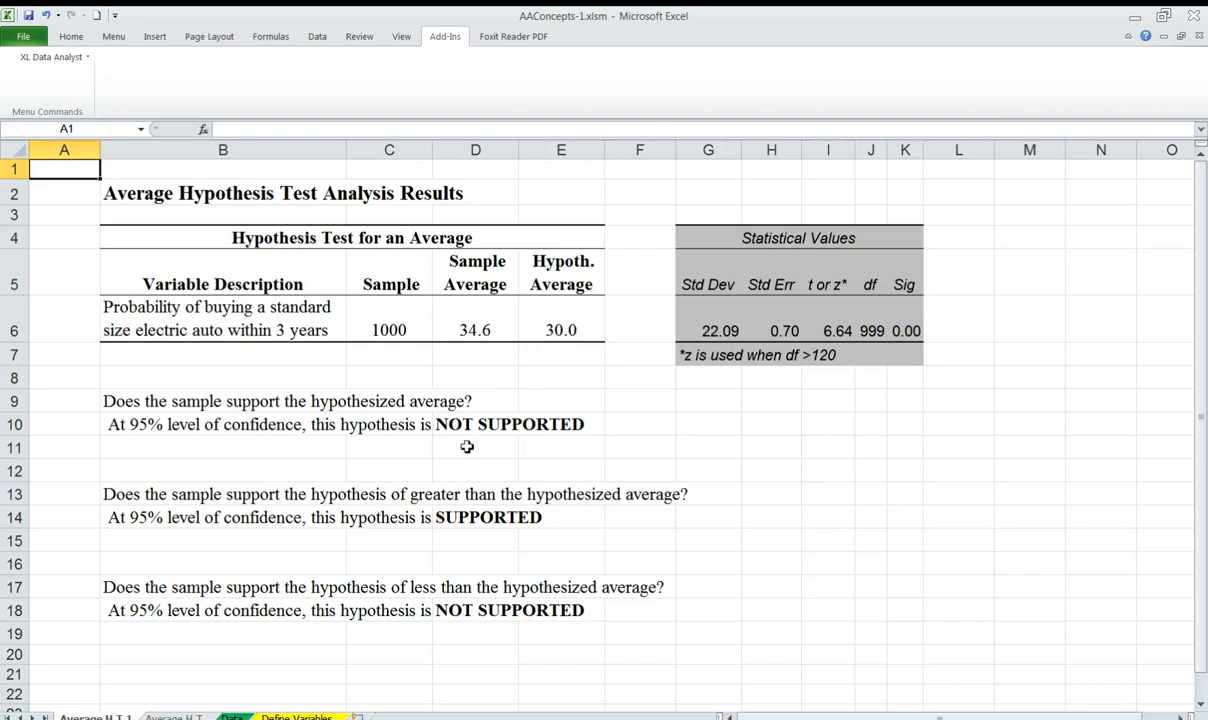
left_click_drag(904, 288, 908, 329)
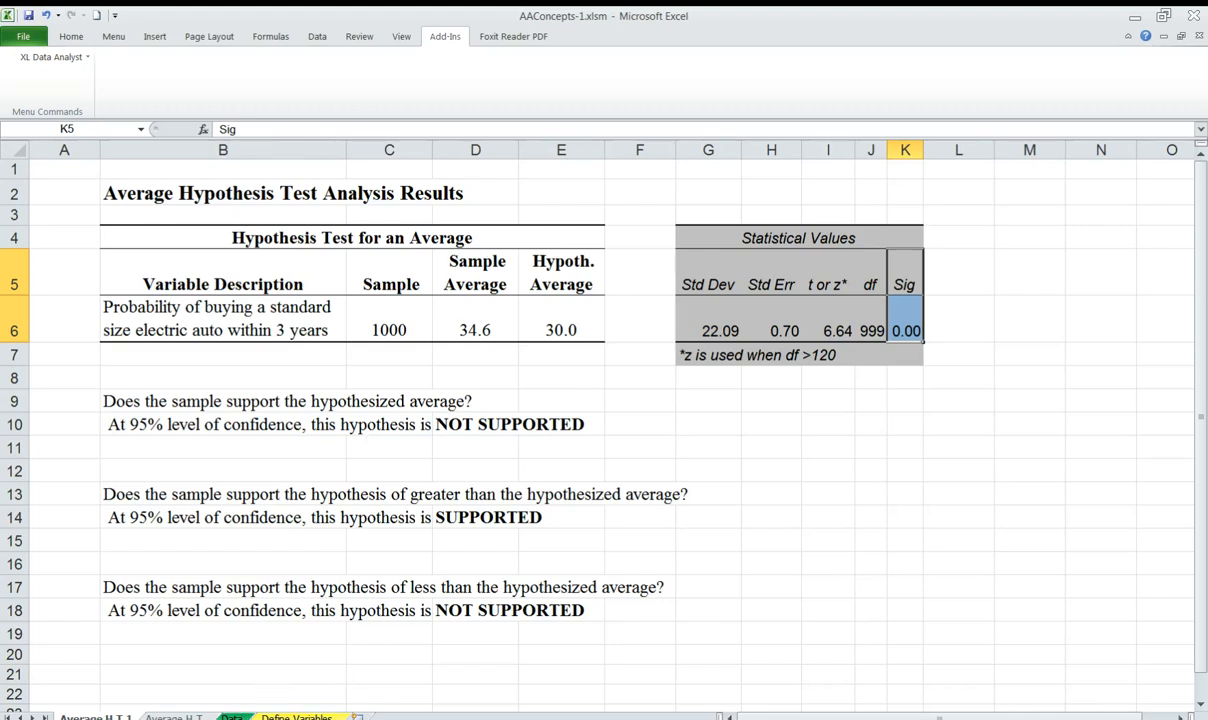
From the Define Variables sheet, run a percentage hypothesis test on Marital status, category Unmarried, with hypothesized percent 52
left_click(290, 717)
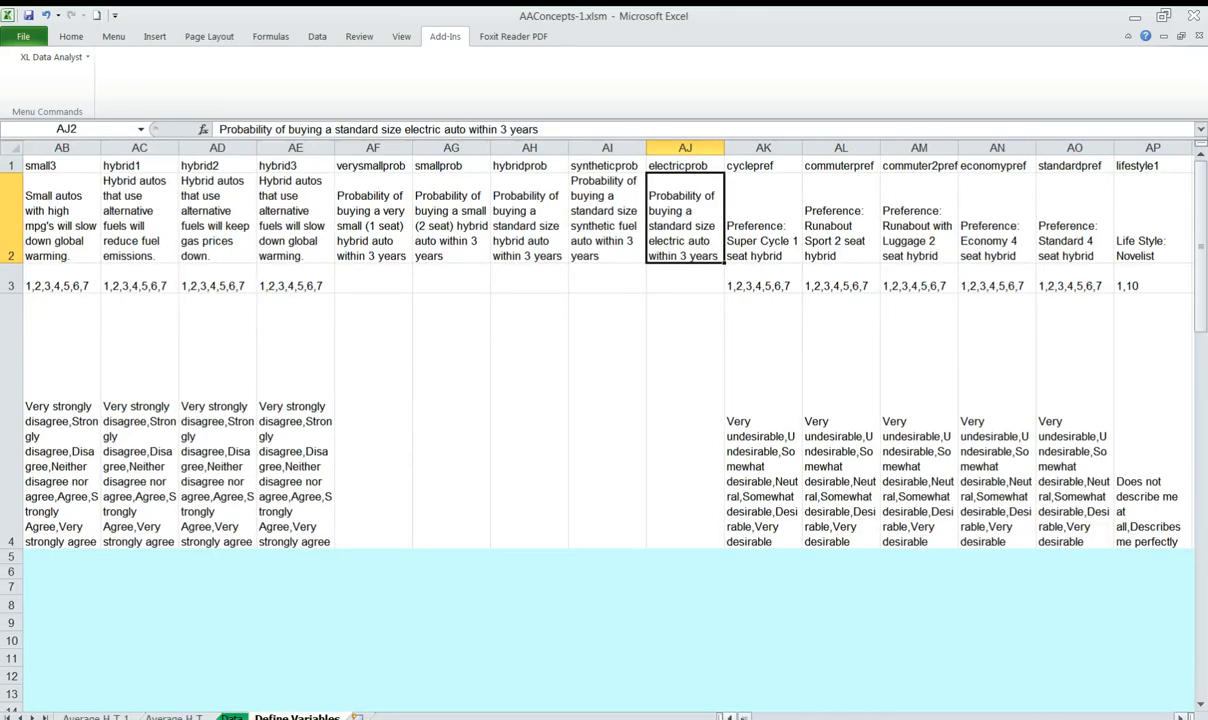
left_click_drag(747, 717, 738, 717)
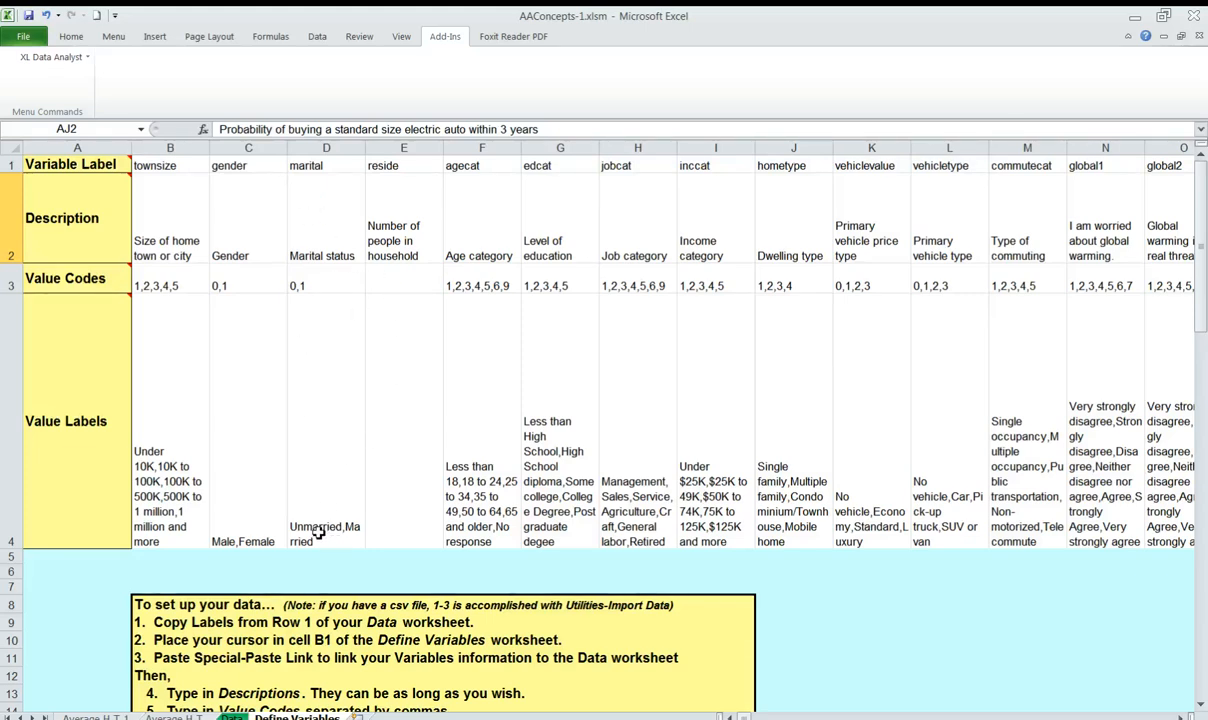
left_click(52, 57)
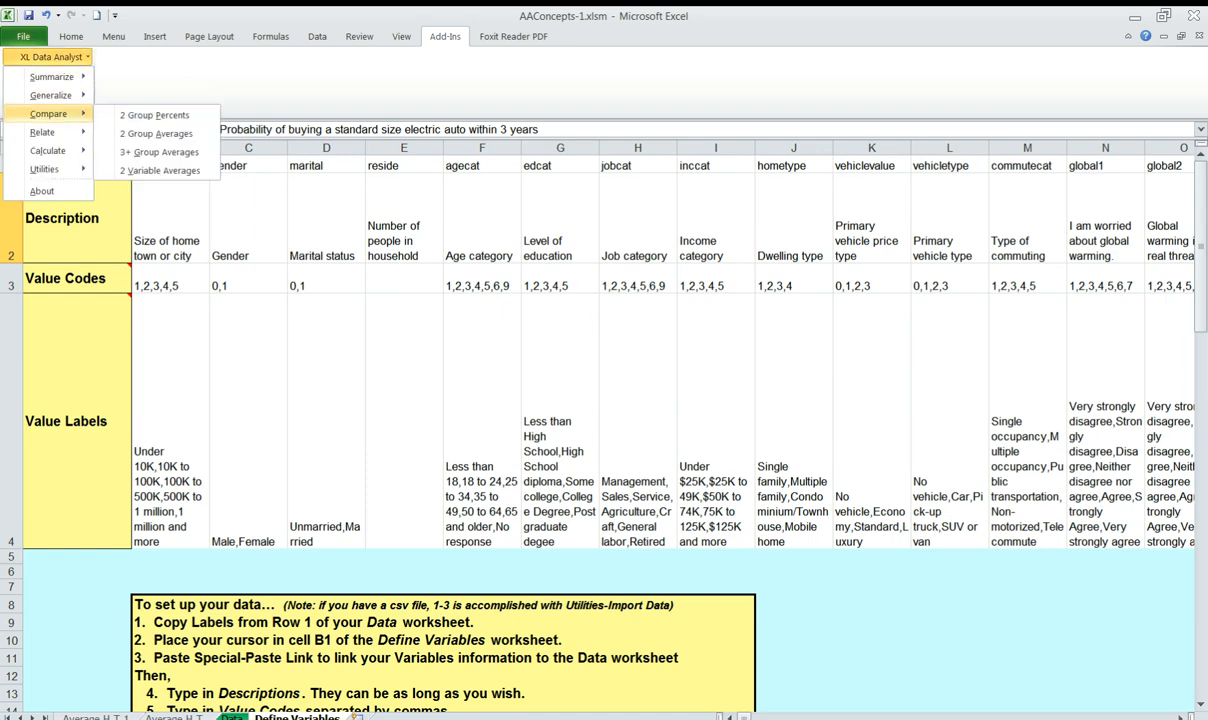
mouse_move(50, 95)
mouse_move(151, 115)
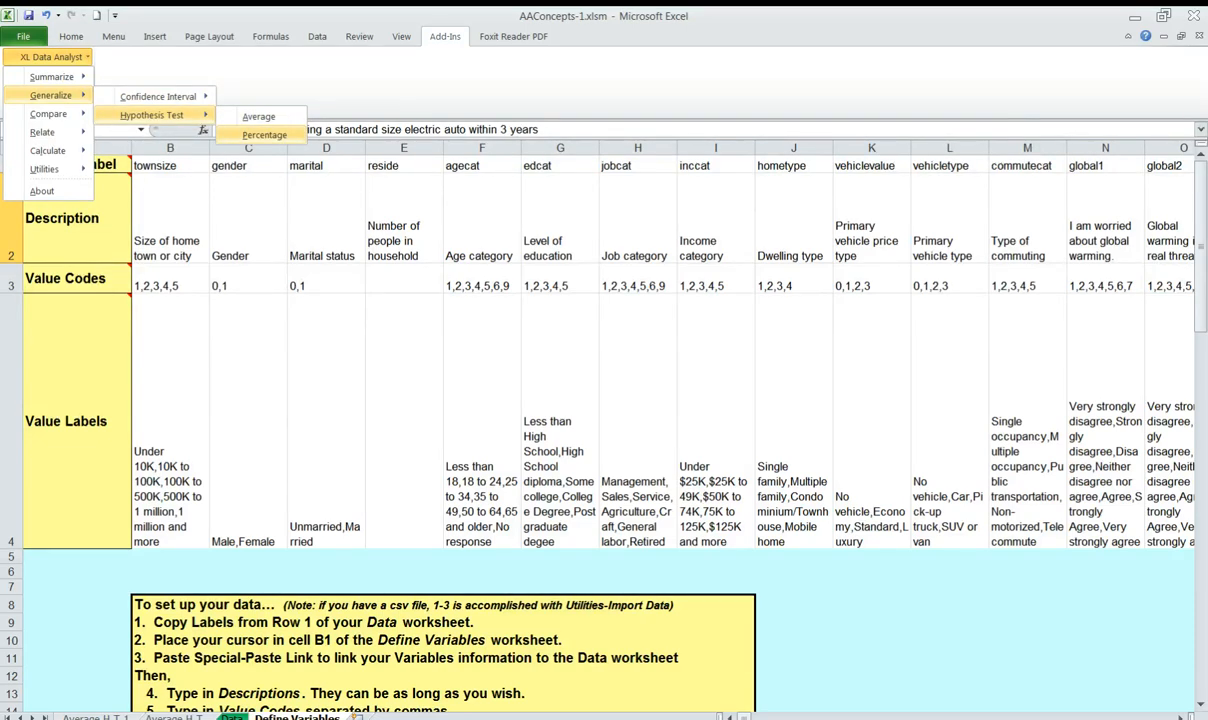
left_click(262, 135)
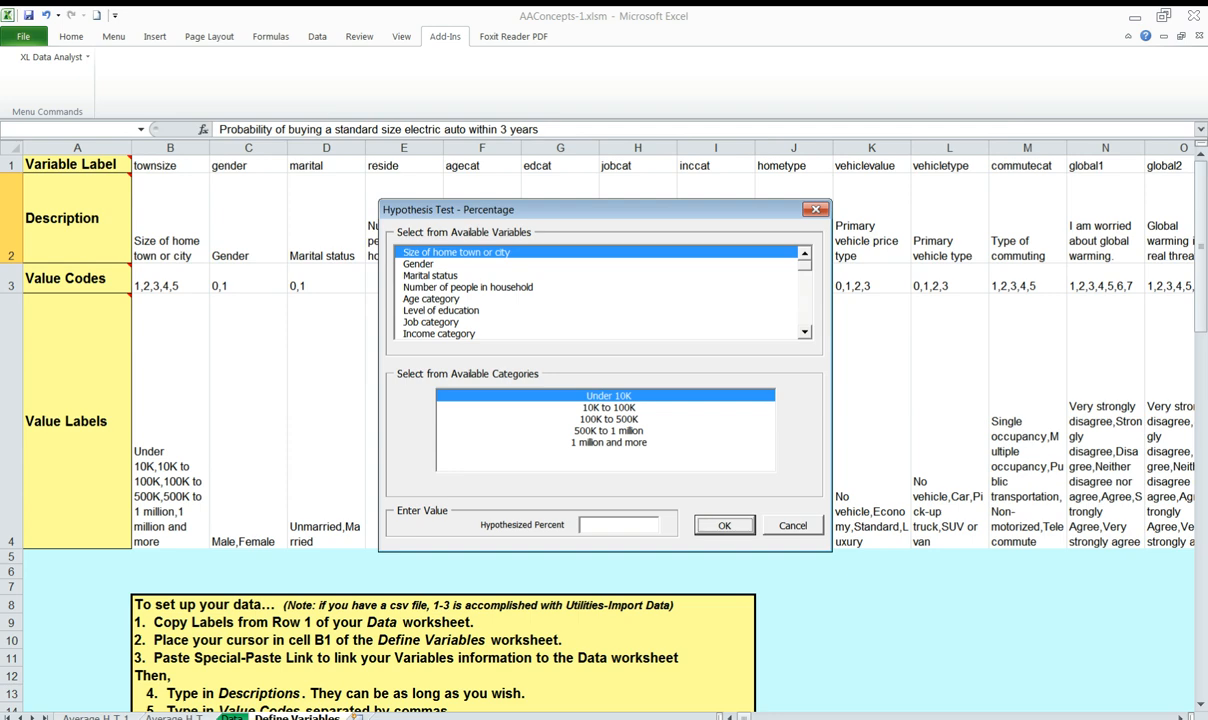
left_click(431, 276)
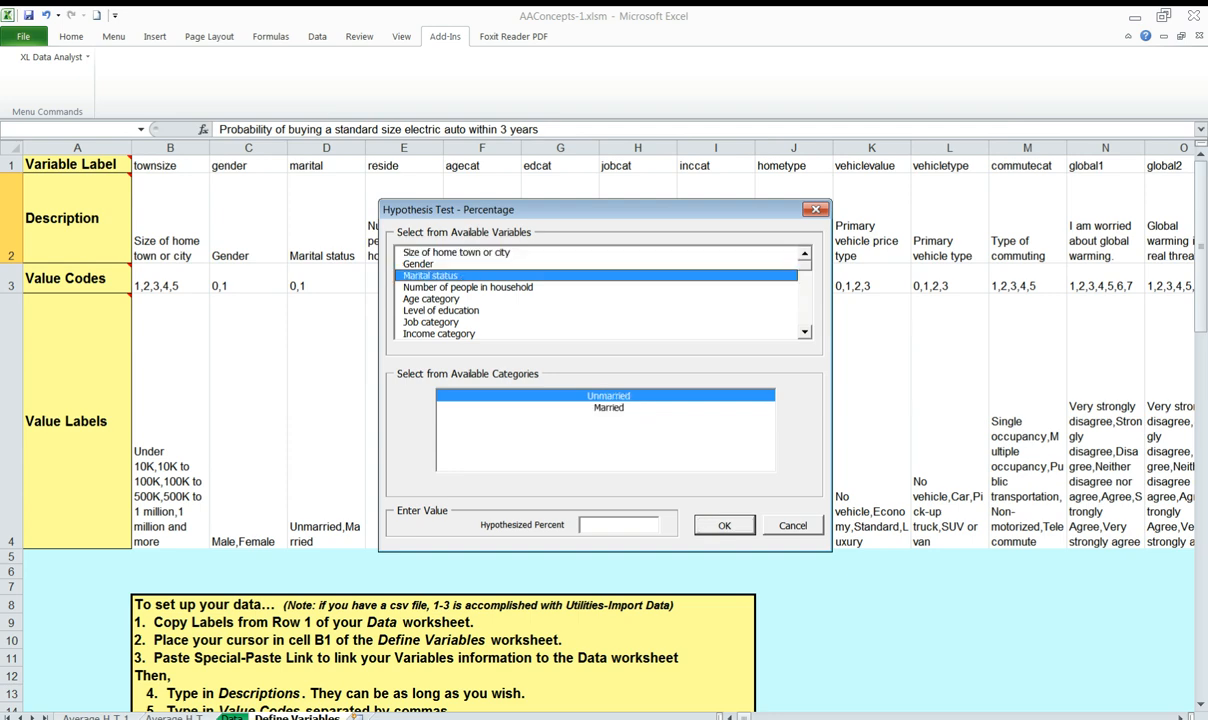
left_click(602, 525)
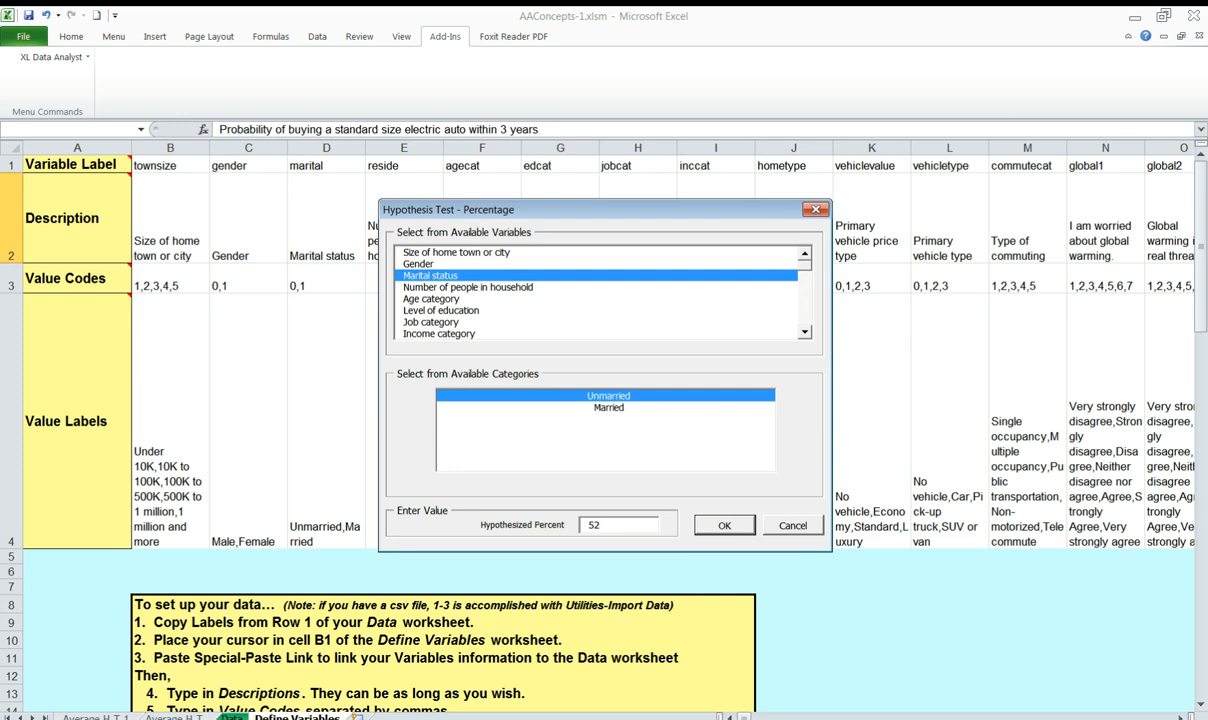
key("Tab")
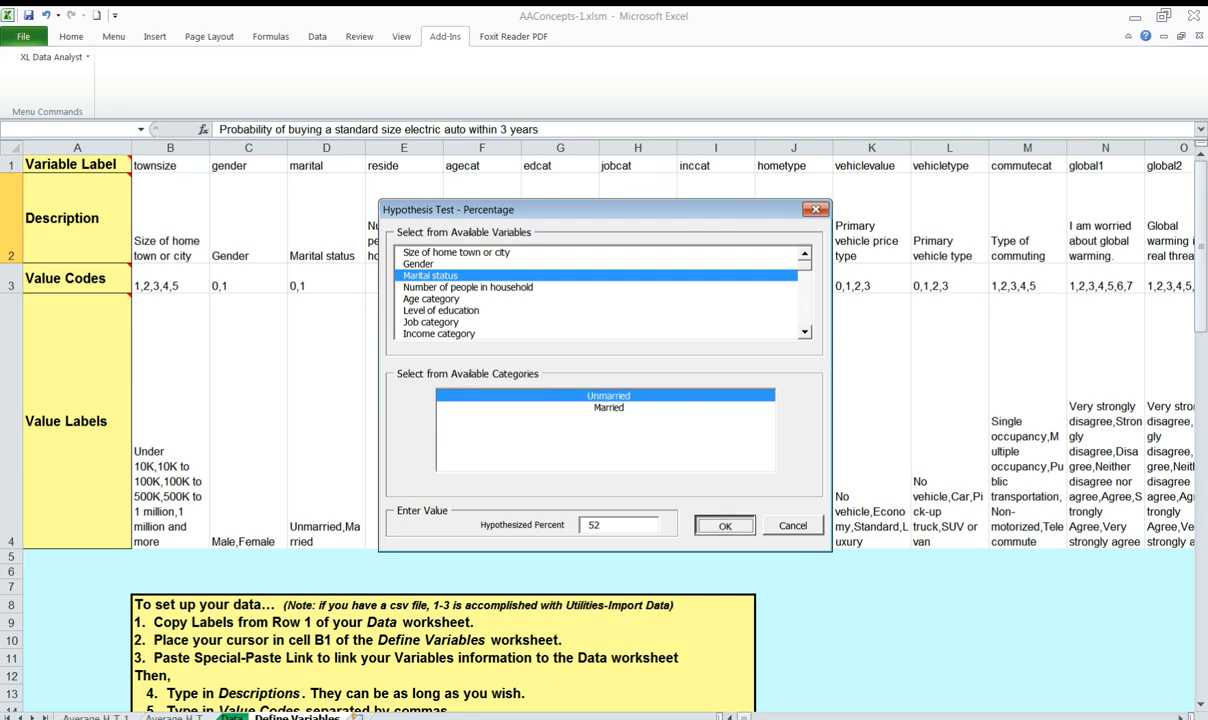
left_click(715, 526)
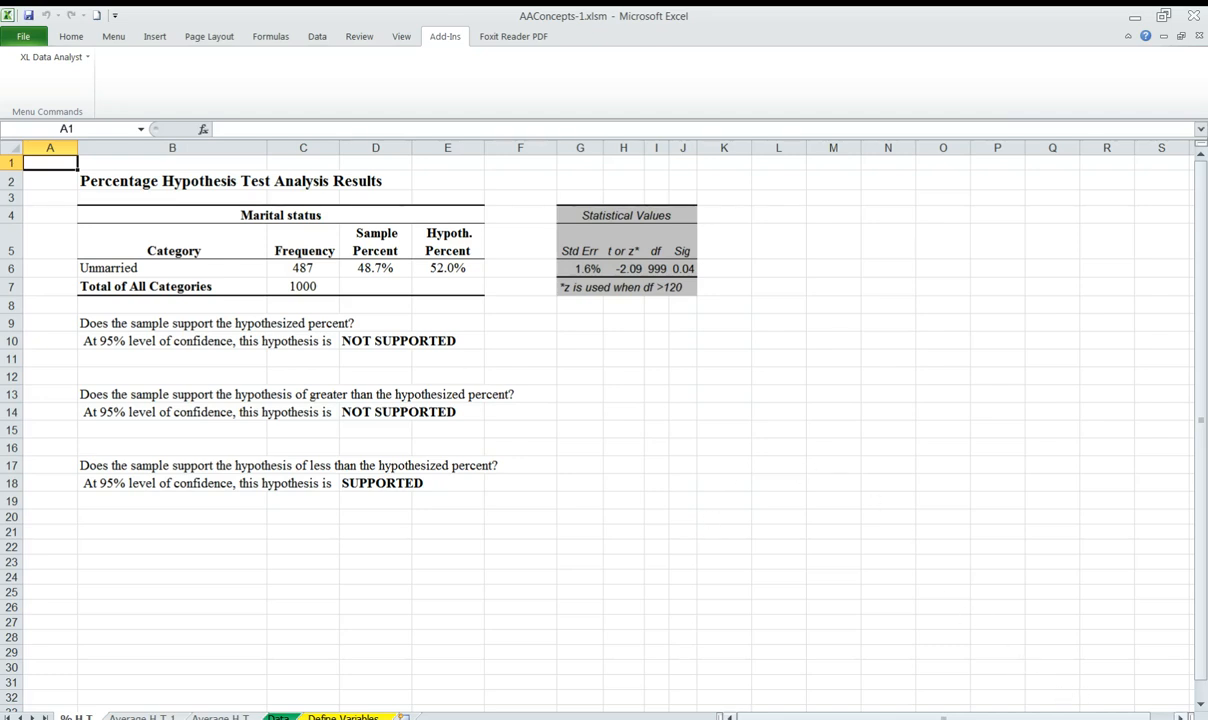
Examine the 52% marital status test results, checking the Sig value and the conclusion for the less-than hypothesis
left_click(1181, 717)
left_click_drag(1148, 717, 1120, 717)
left_click(1187, 719)
left_click(1187, 719)
left_click(1187, 719)
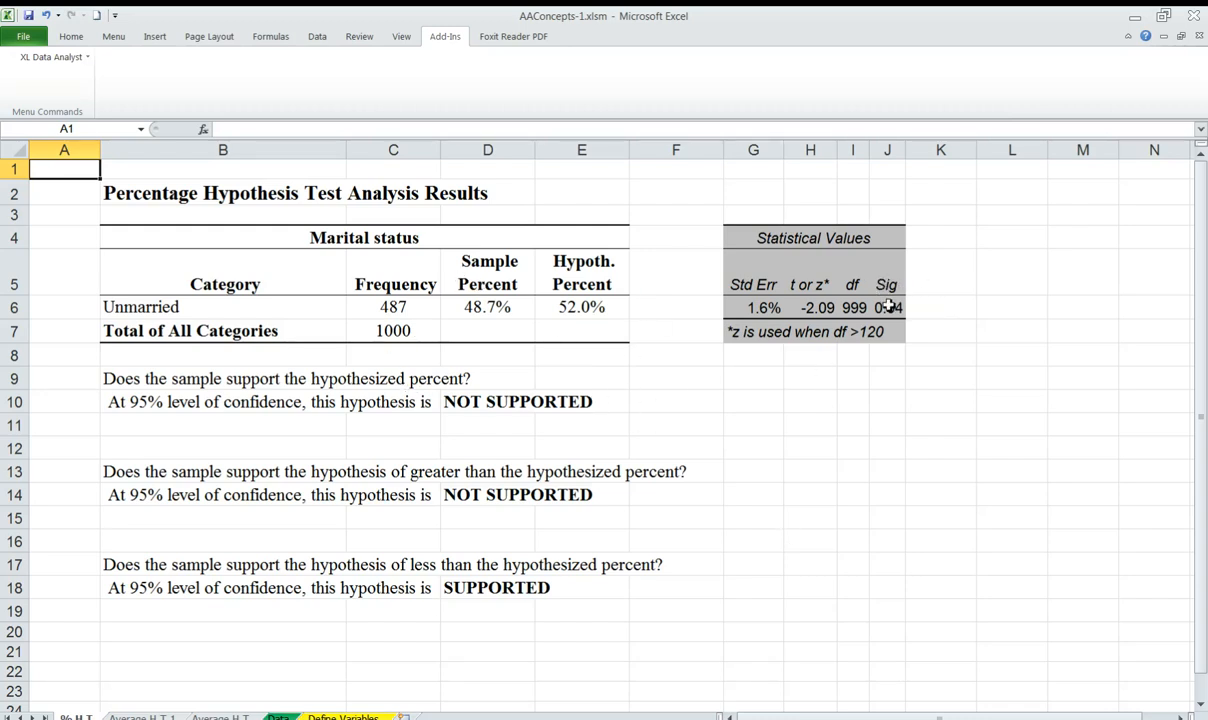
left_click_drag(887, 285, 887, 307)
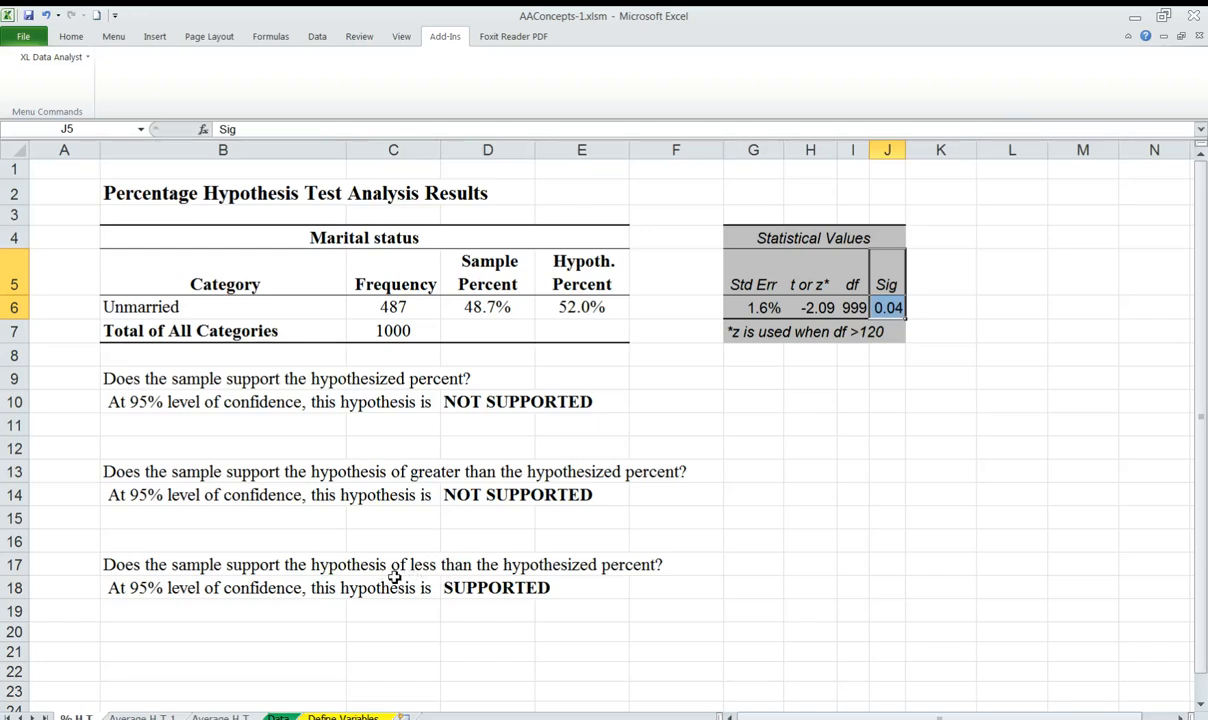
left_click(479, 593)
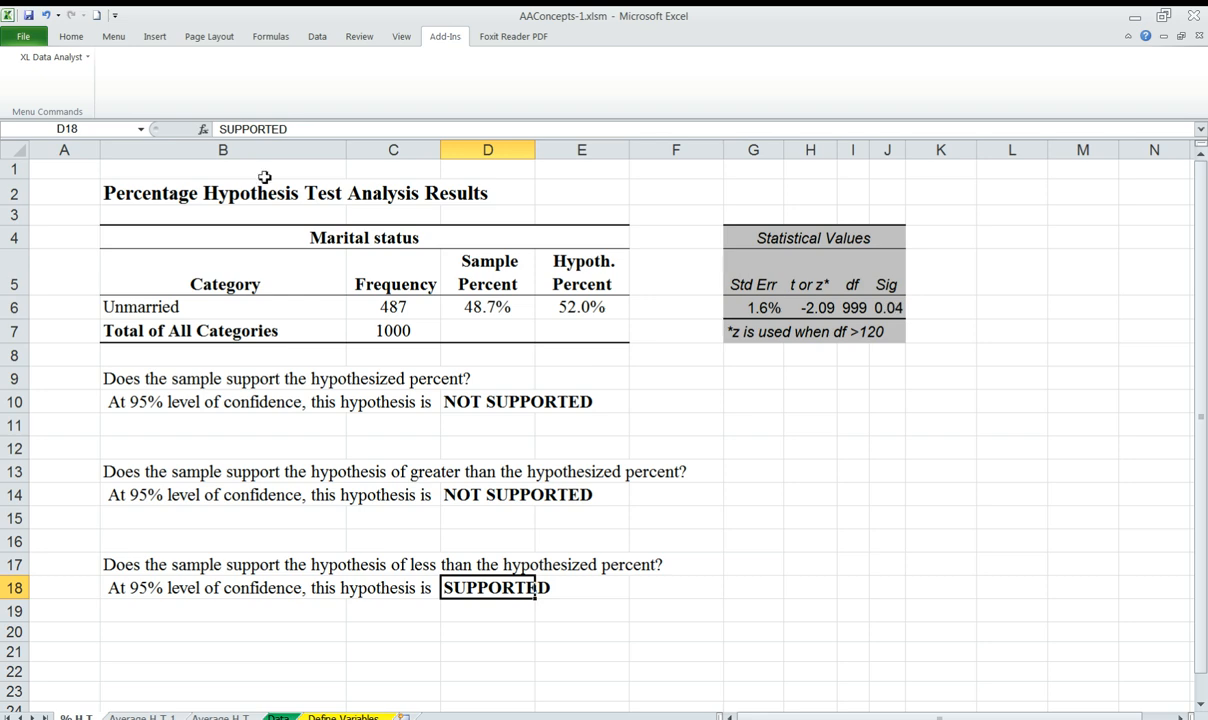
Run another percentage hypothesis test on Marital status, category Unmarried, with hypothesized percent 51
left_click(52, 57)
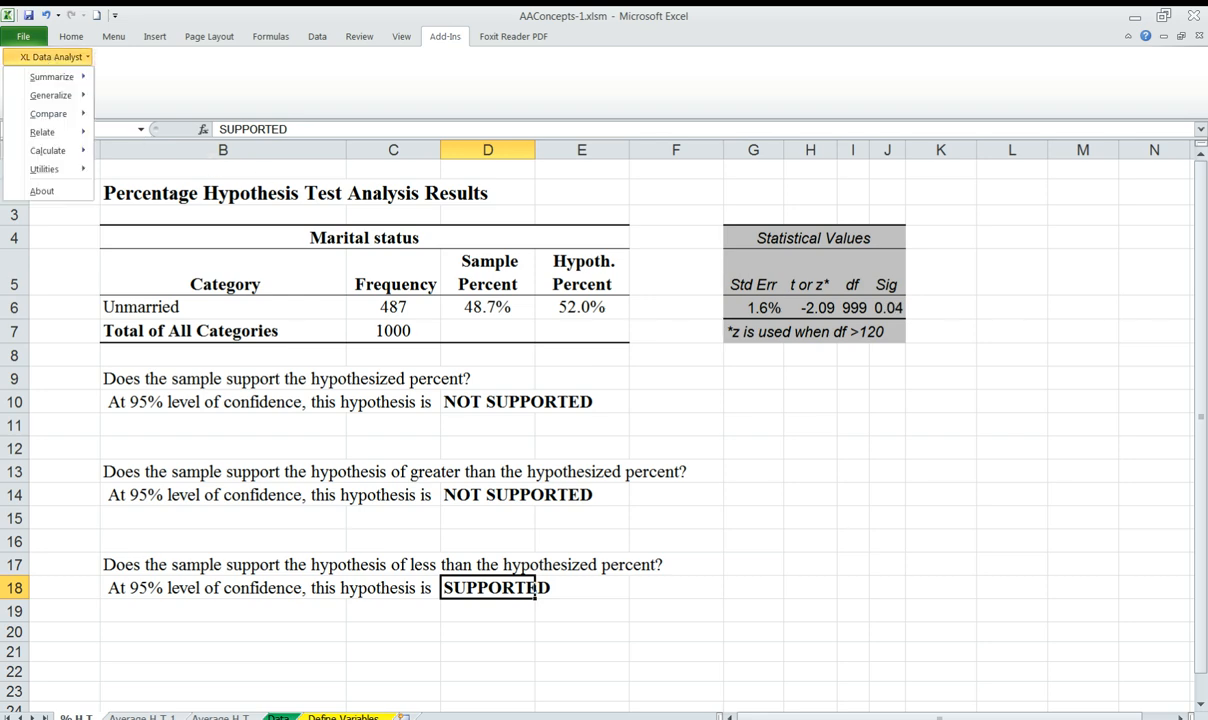
mouse_move(50, 95)
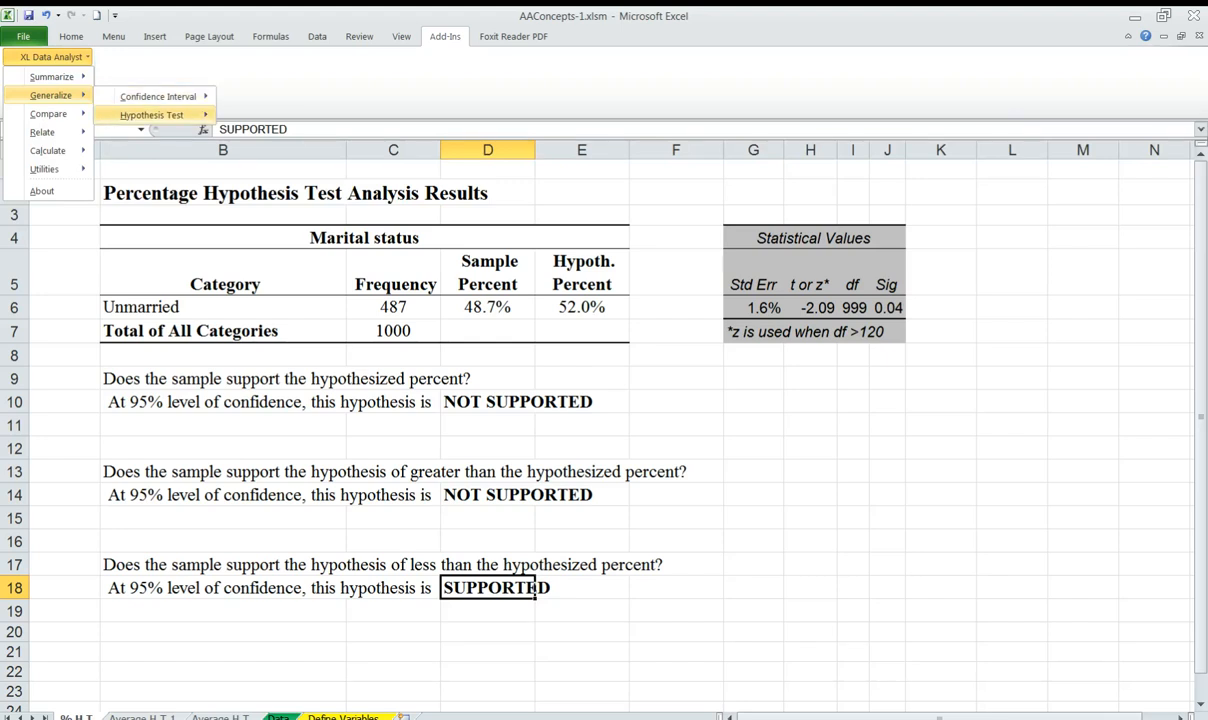
mouse_move(150, 115)
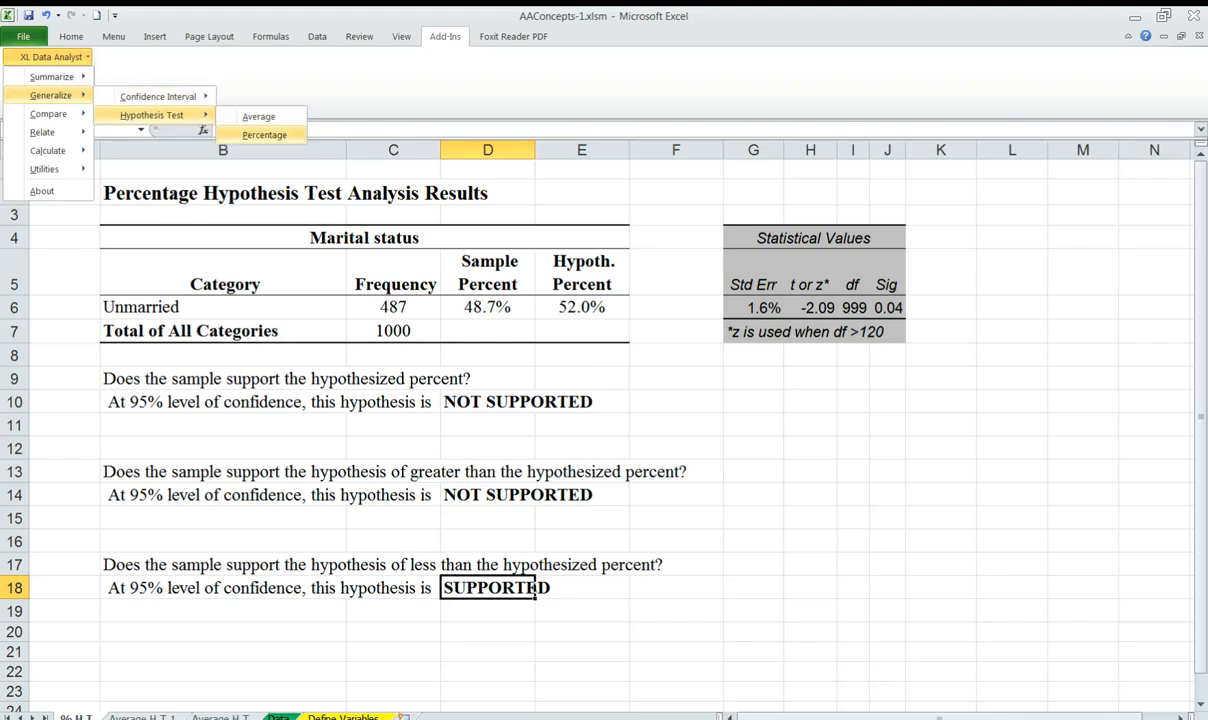
left_click(264, 134)
left_click(431, 276)
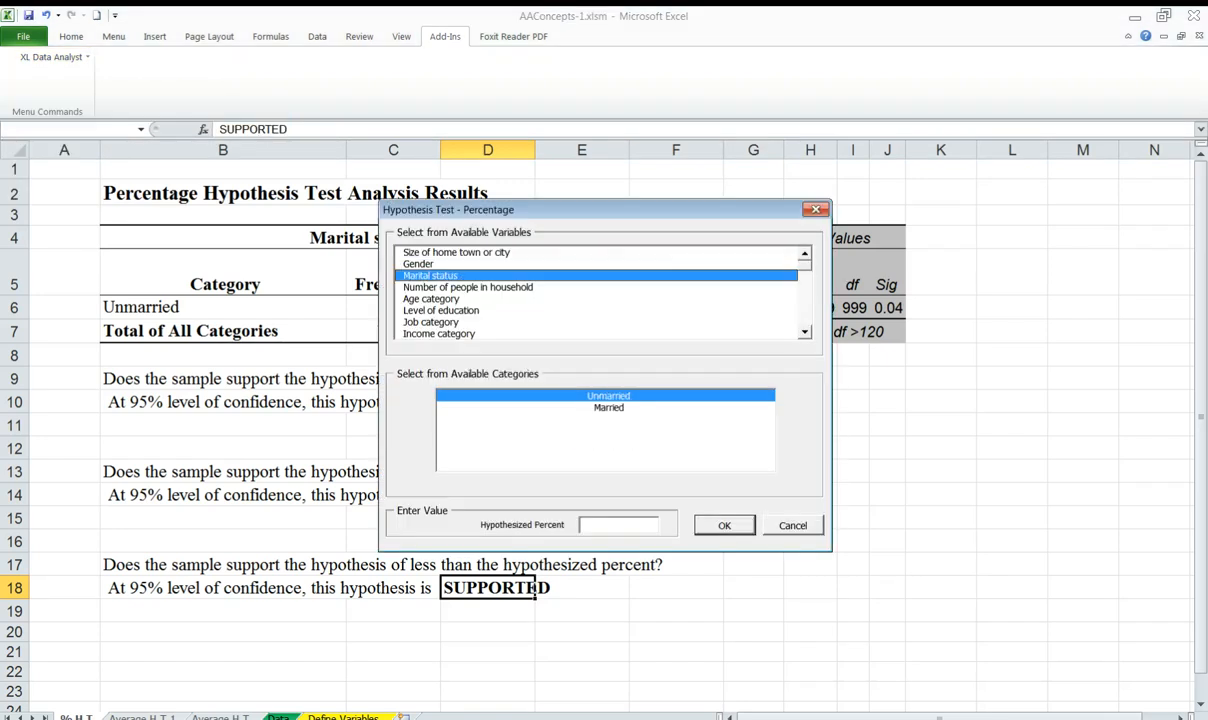
left_click(600, 525)
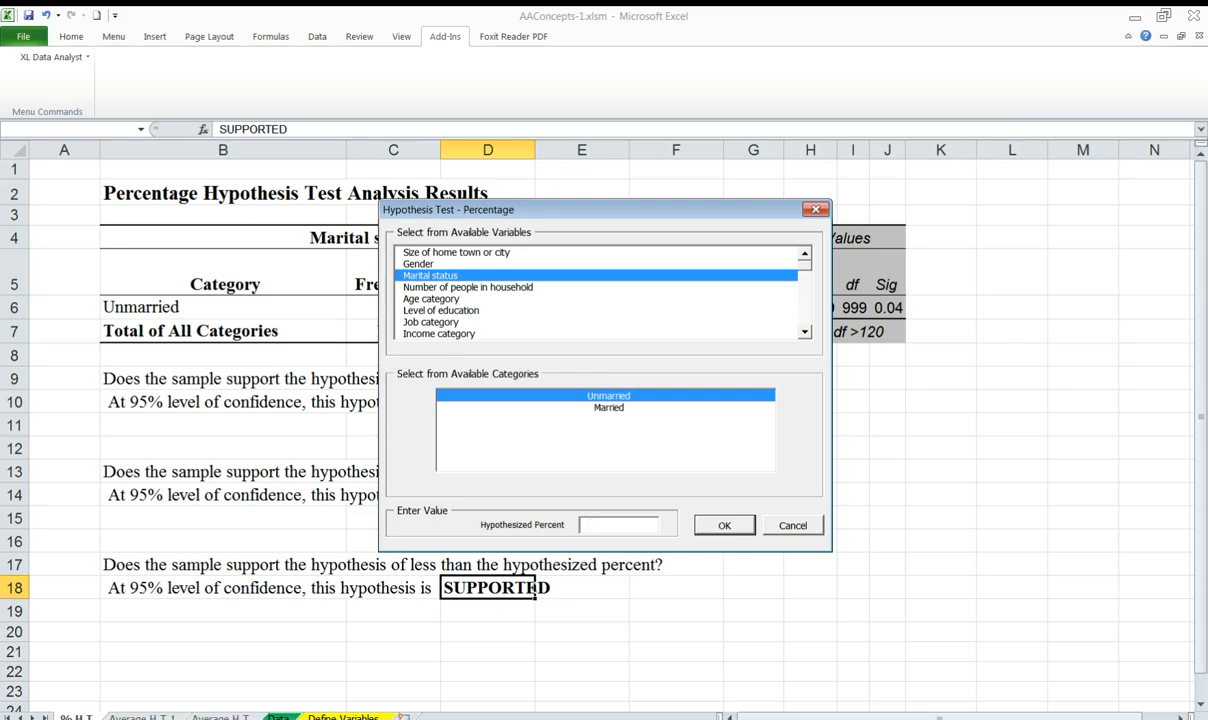
key("Tab")
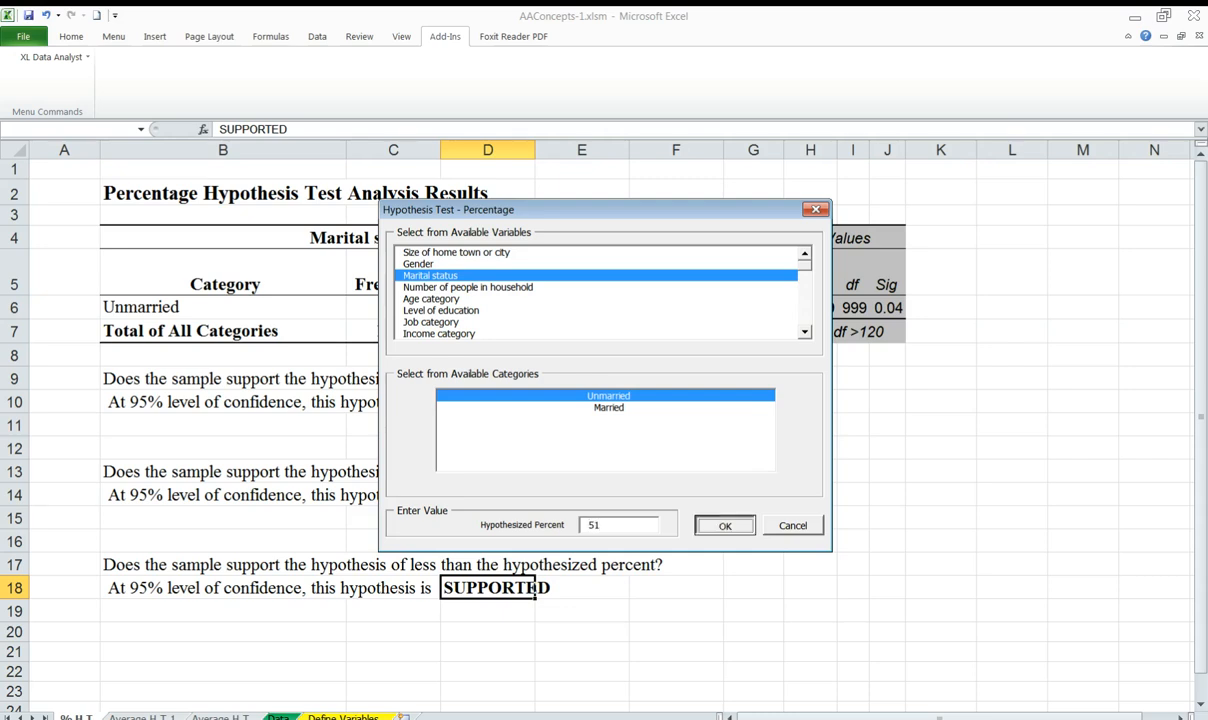
left_click(725, 525)
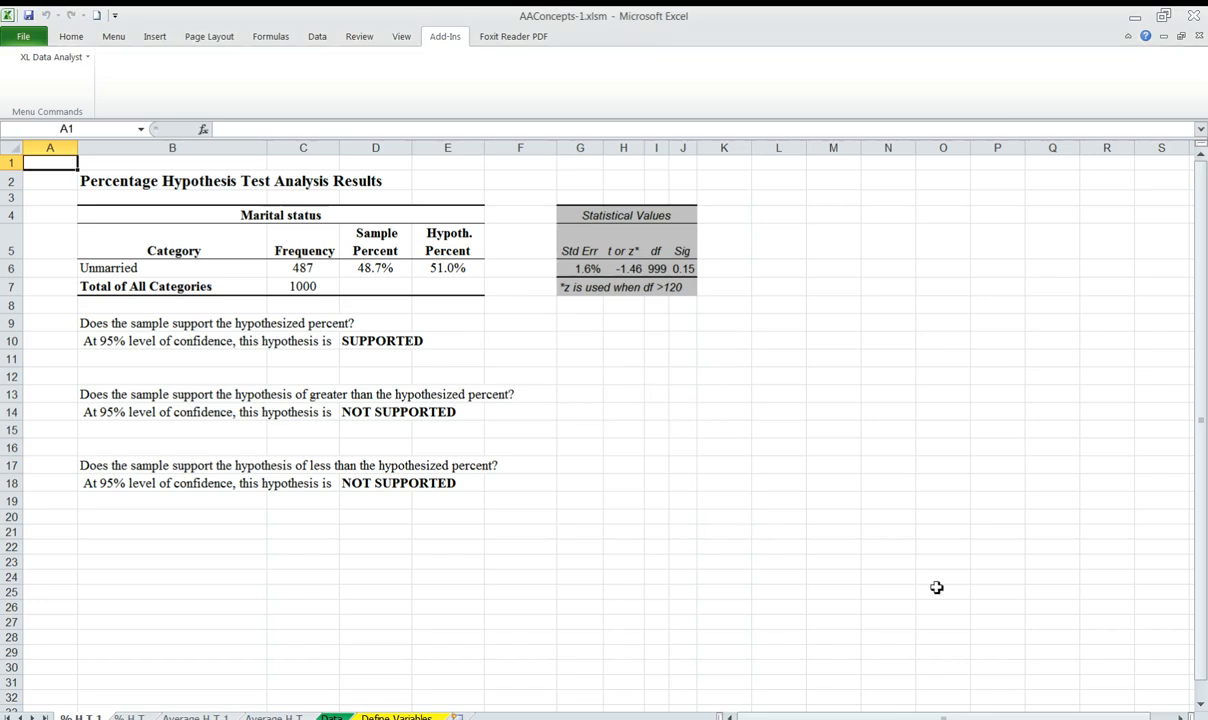
Examine the 51% marital status test results, checking the Sig value and comparing the hypothesized percent with the sample percent
left_click(1181, 717)
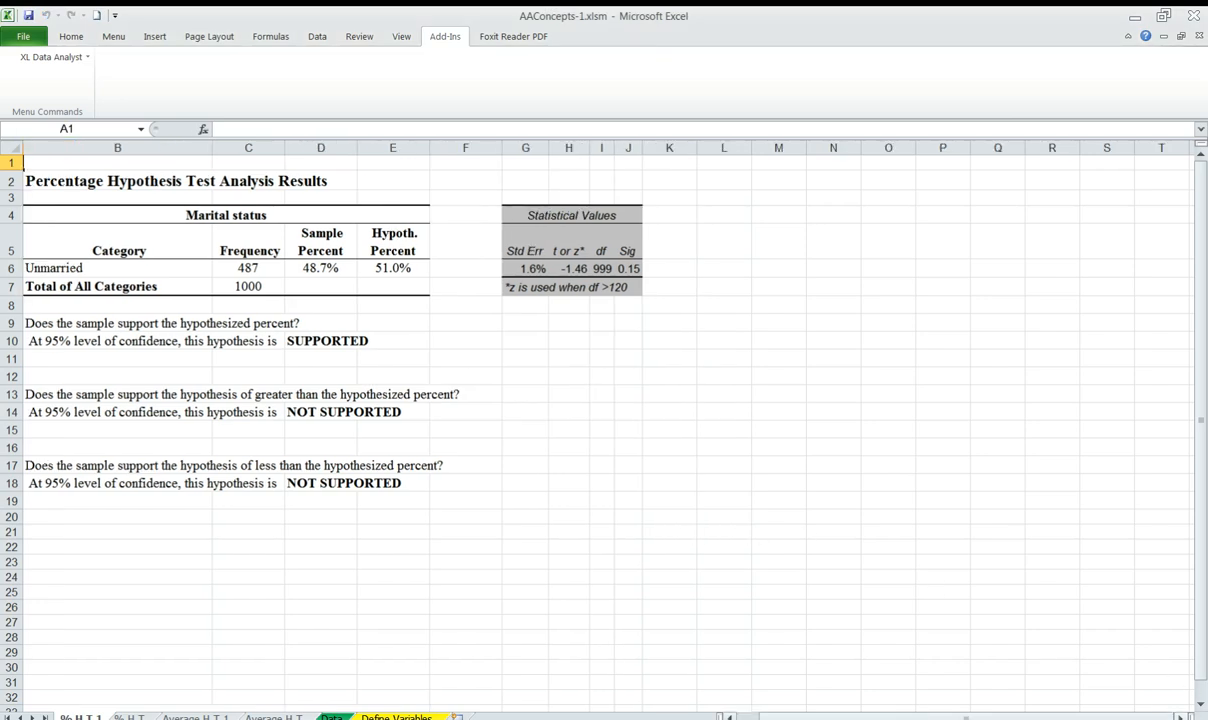
left_click_drag(1159, 717, 1136, 717)
left_click(1184, 719)
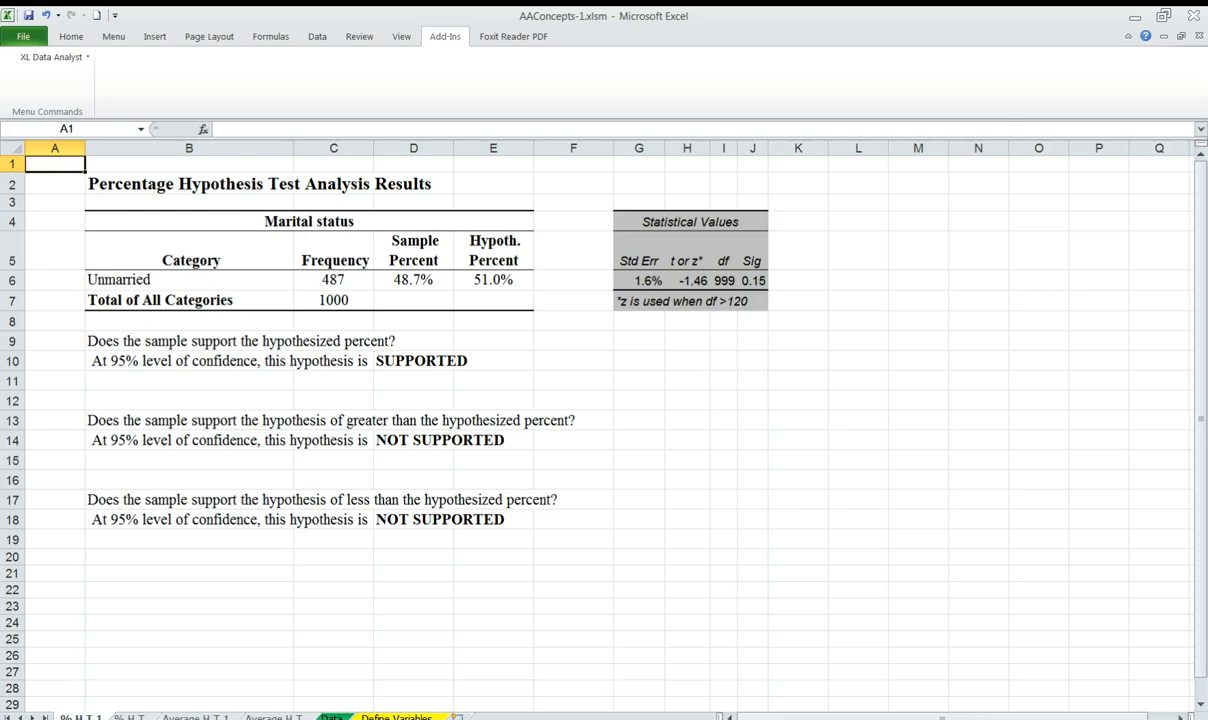
left_click(1184, 719)
left_click(1184, 719)
left_click(1184, 719)
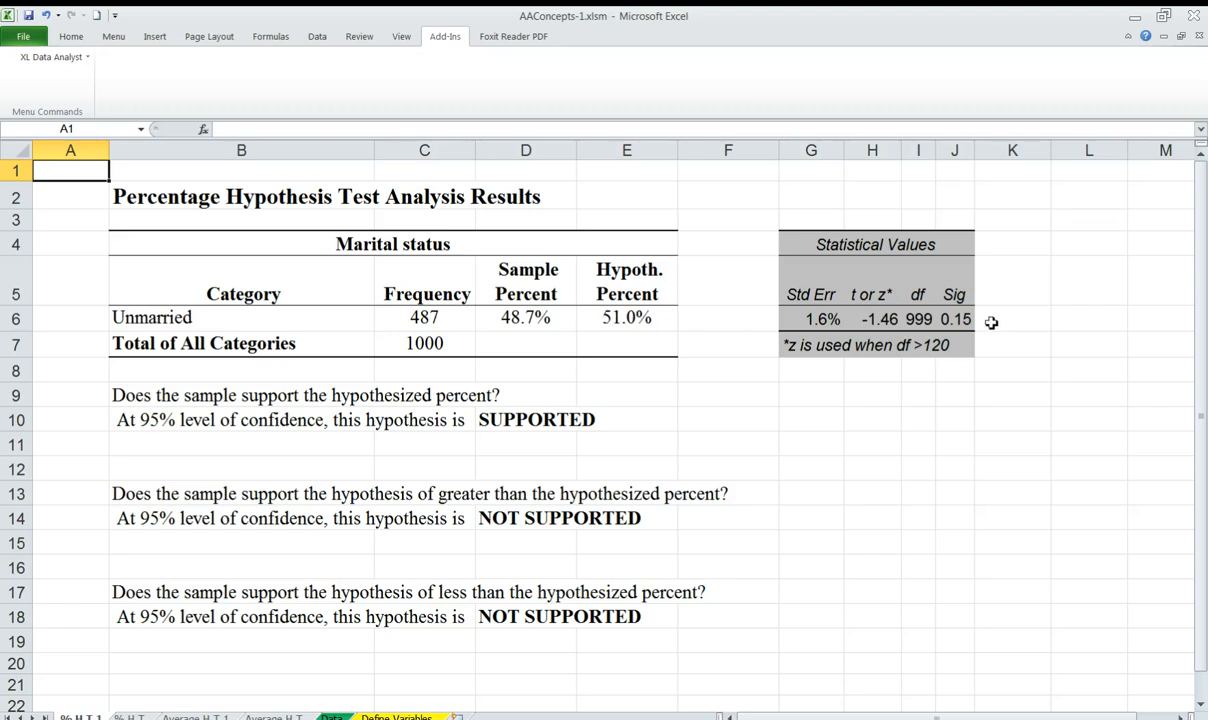
left_click_drag(953, 296, 958, 318)
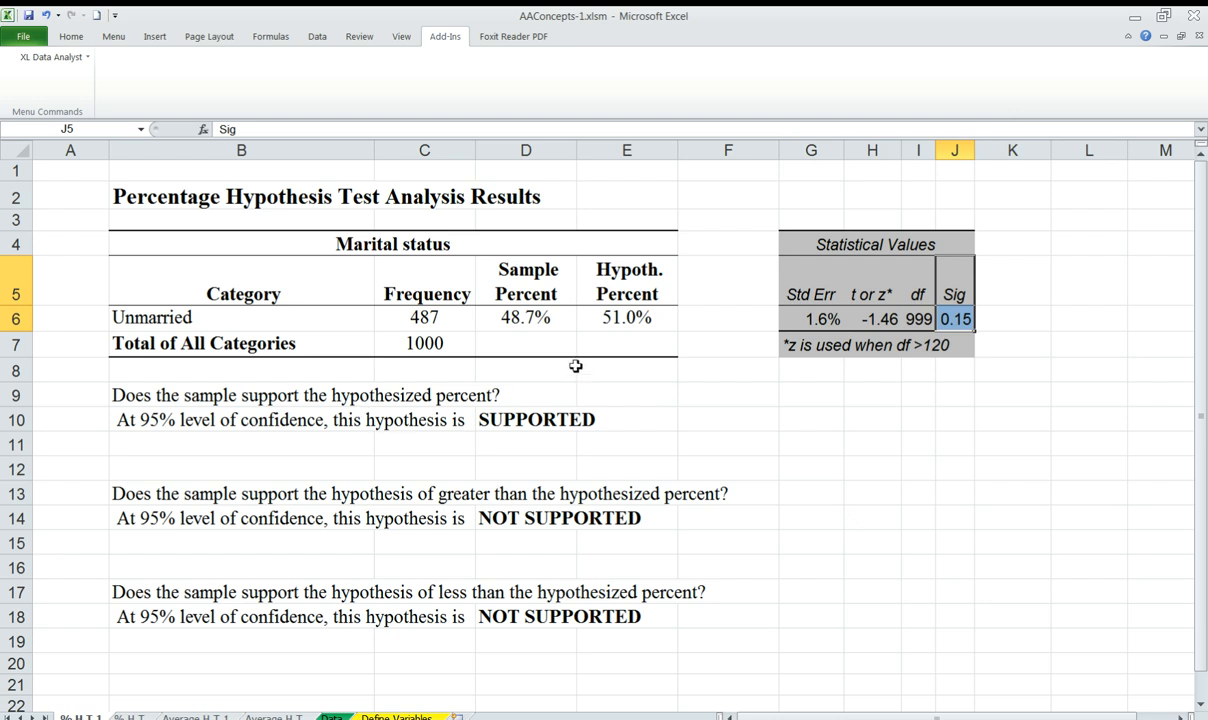
left_click(610, 318)
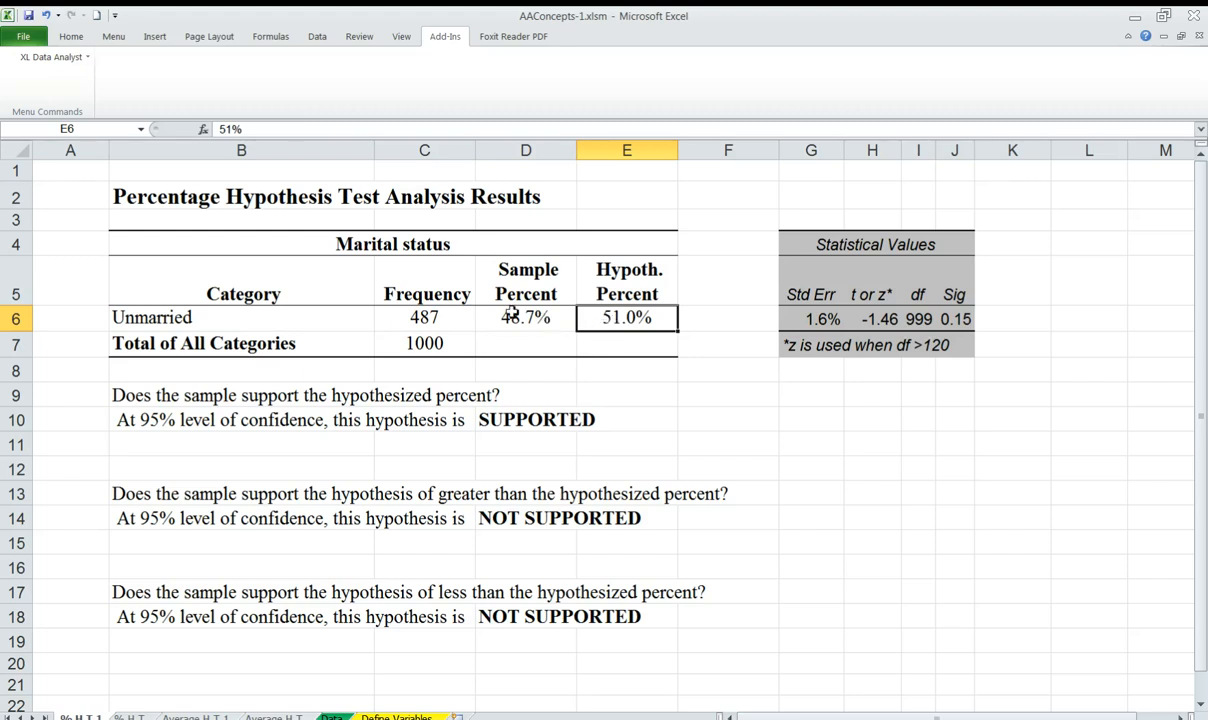
left_click(530, 325)
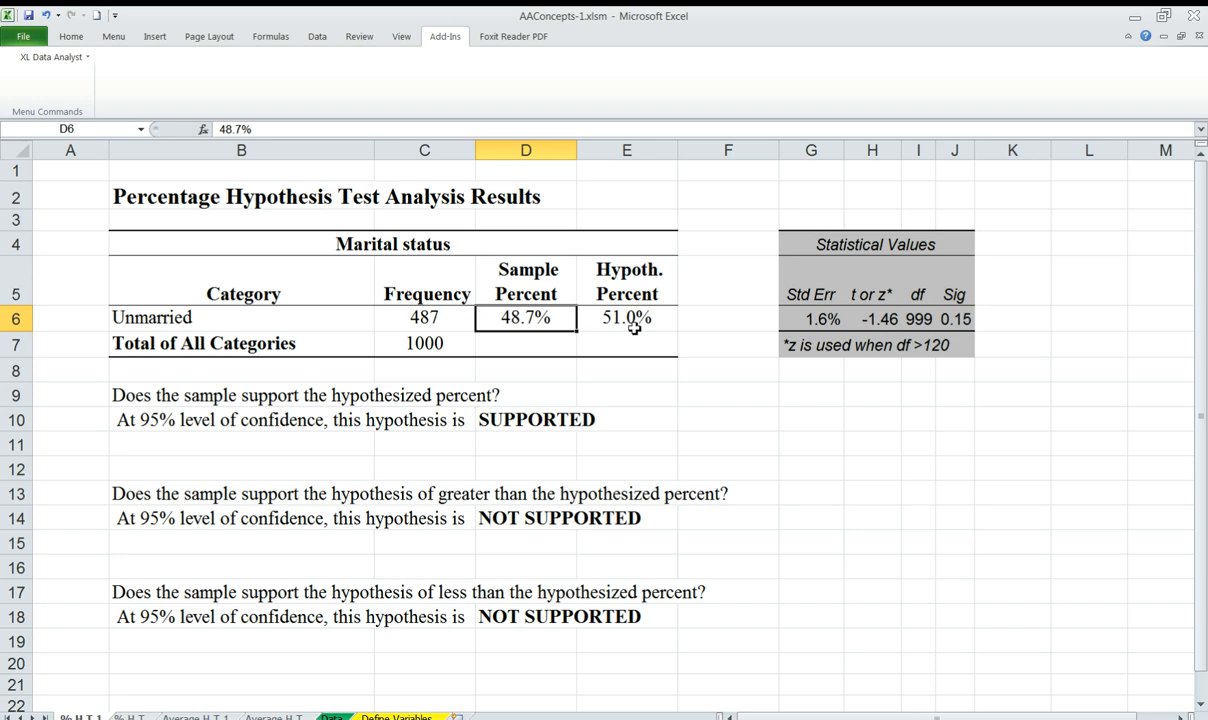
Generate a percentage confidence interval for the Unmarried category of Marital status
left_click(70, 62)
mouse_move(50, 95)
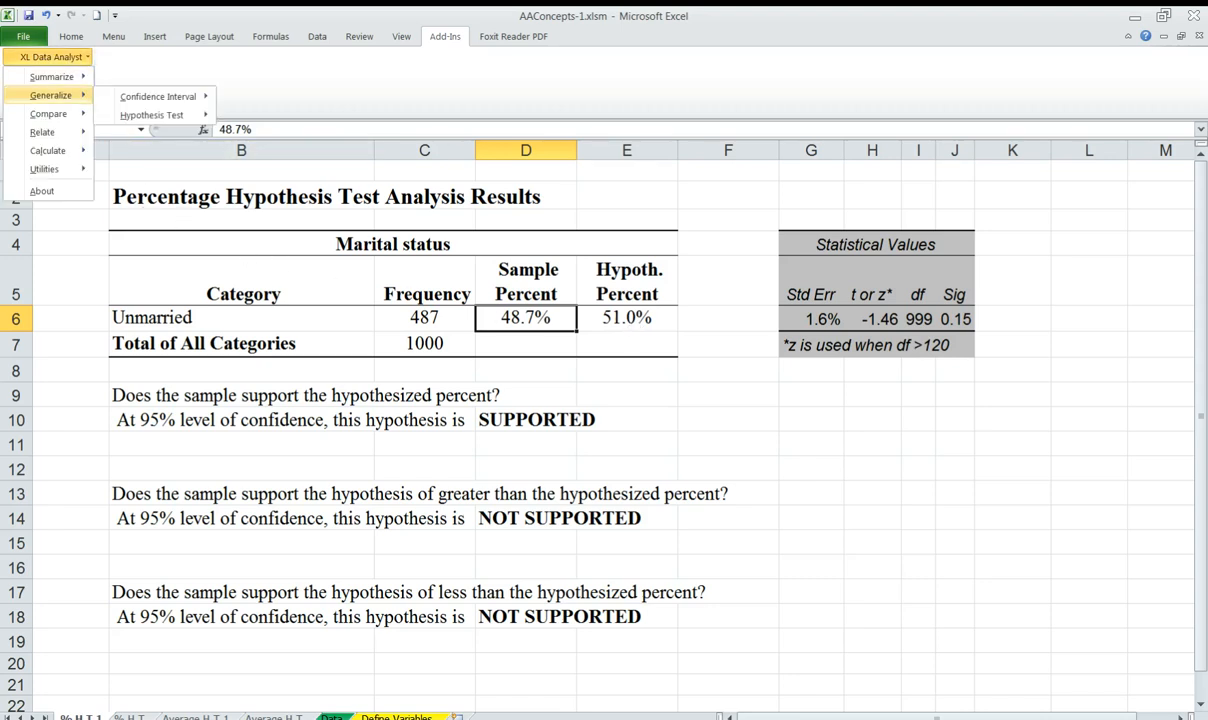
mouse_move(158, 96)
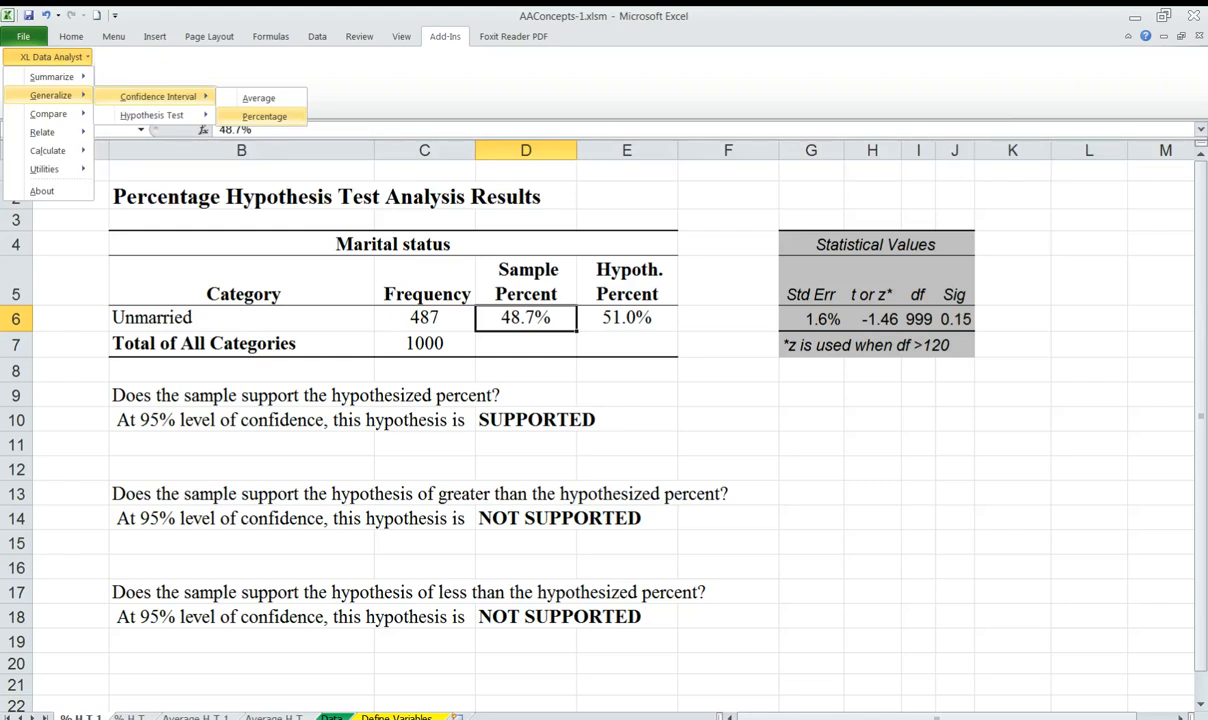
left_click(264, 117)
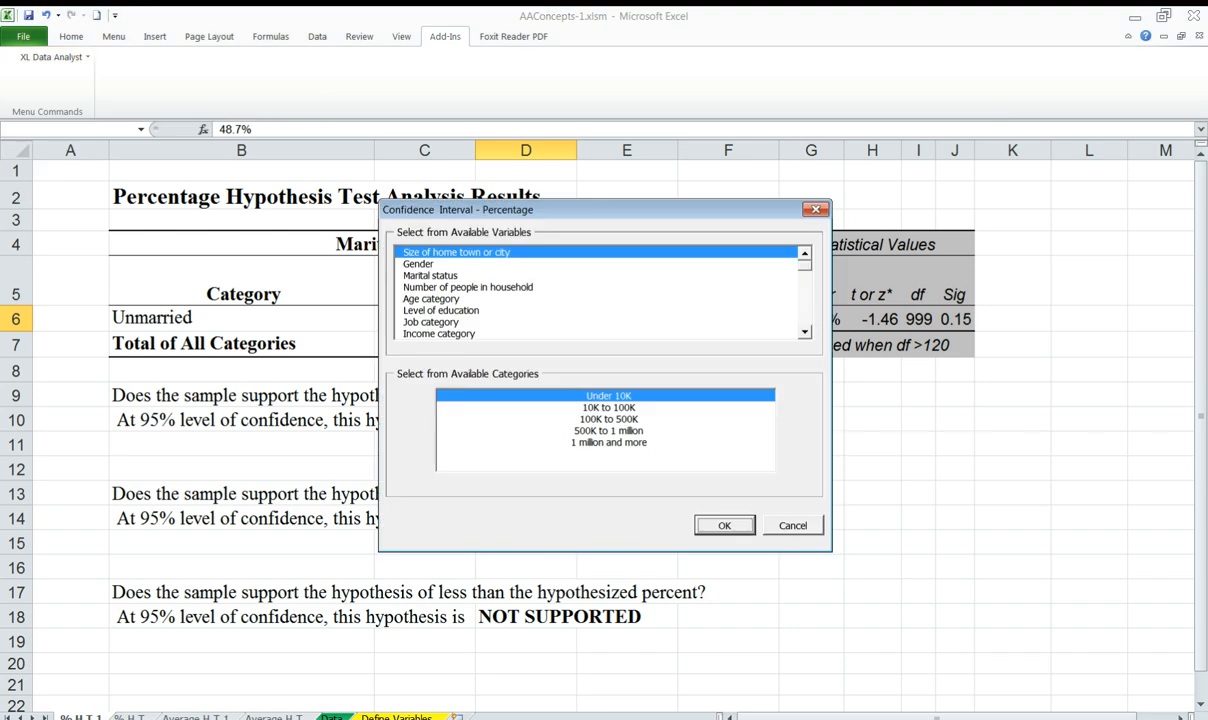
left_click(431, 276)
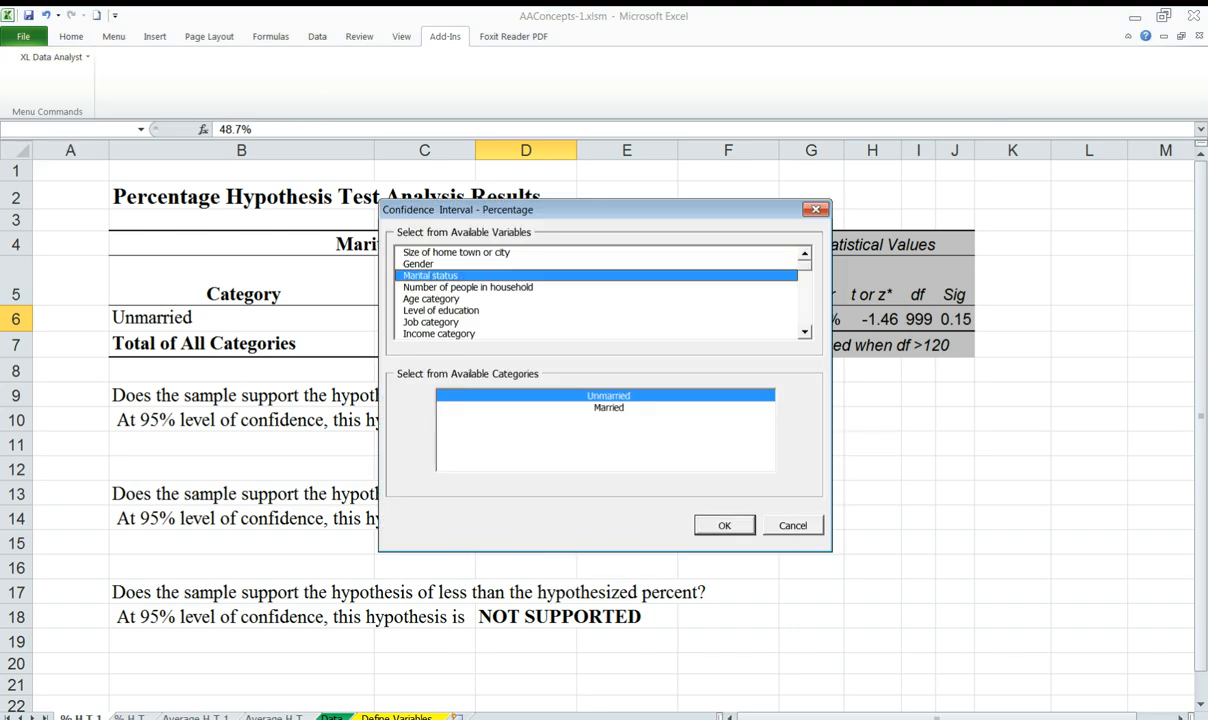
left_click(722, 525)
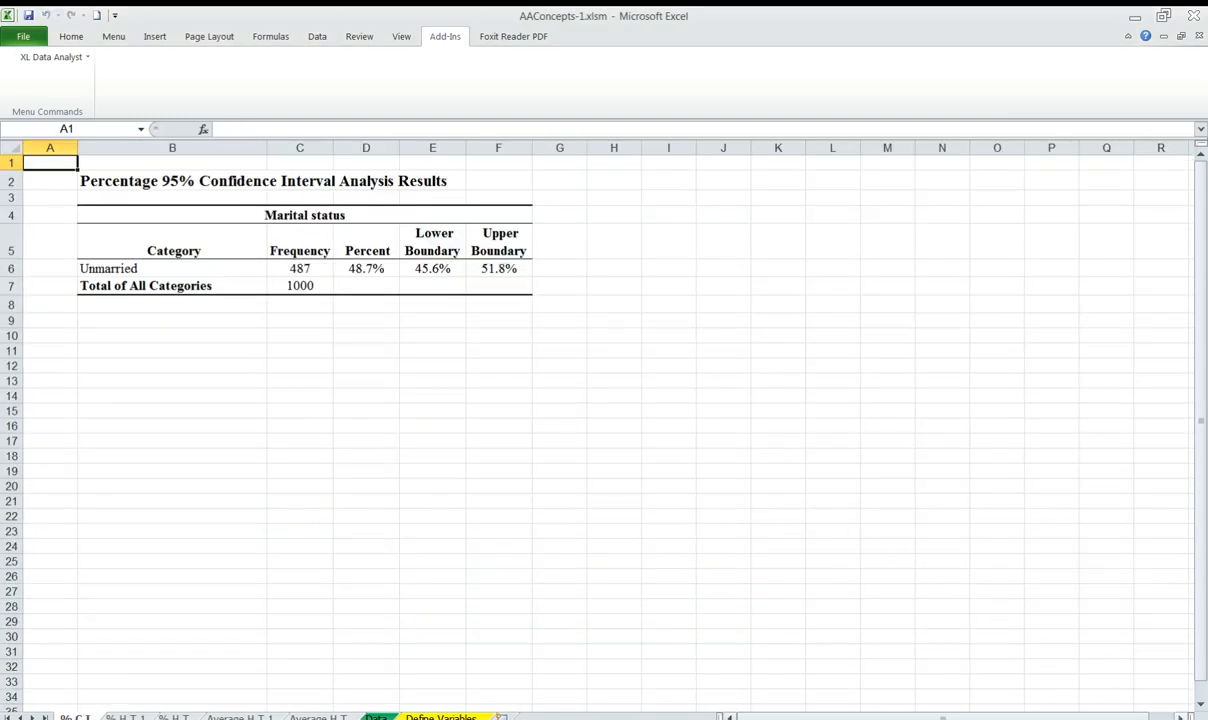
Examine the Unmarried confidence interval results and select the lower and upper boundary values
scroll(608, 430, "right", 2)
scroll(608, 430, "left", 2)
scroll(727, 422, "up", 2)
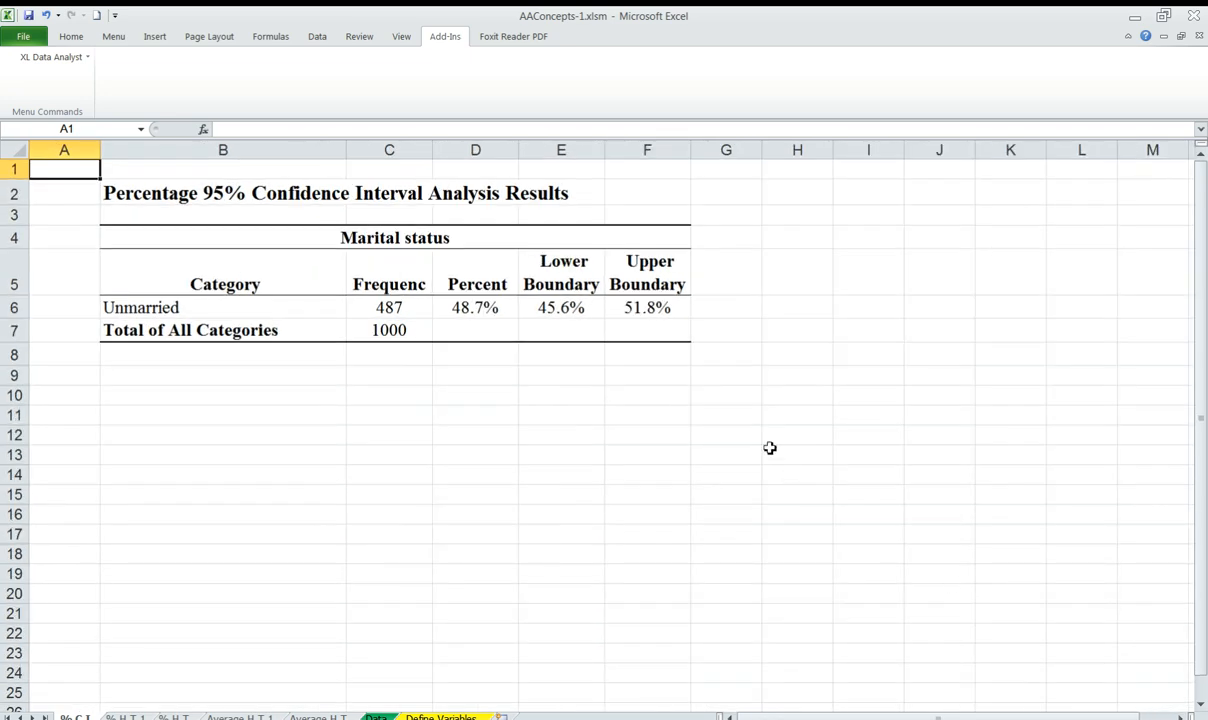
left_click_drag(571, 313, 623, 310)
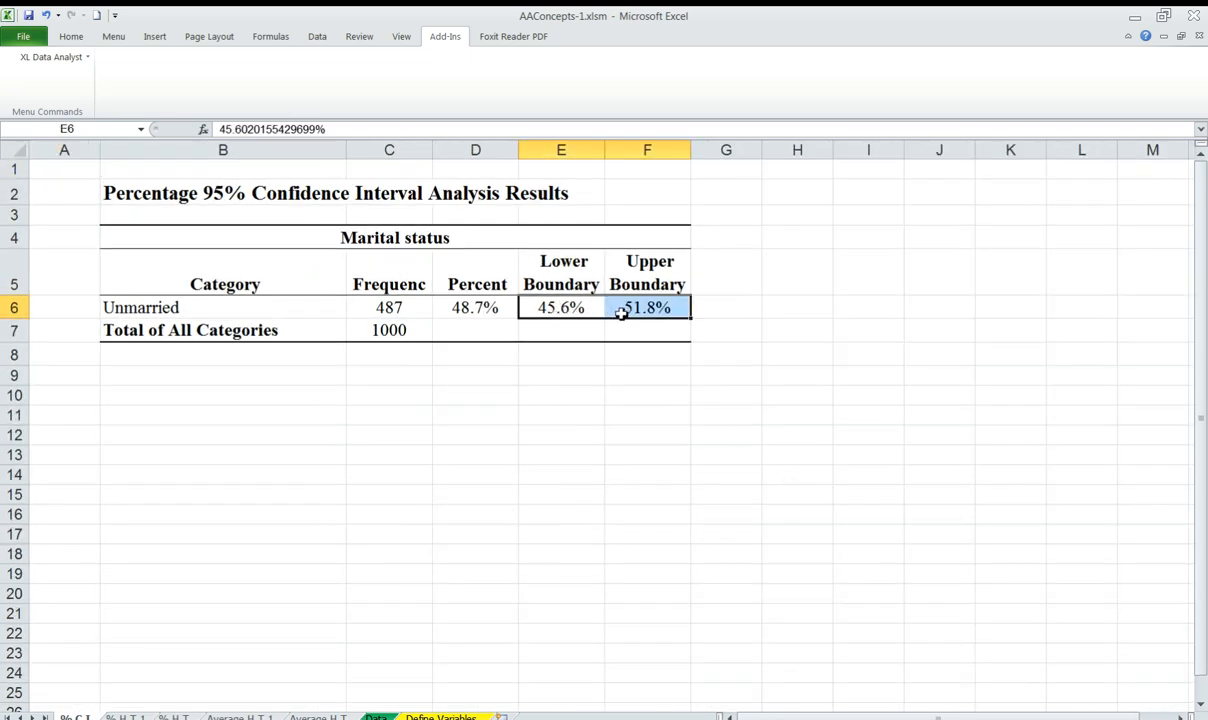